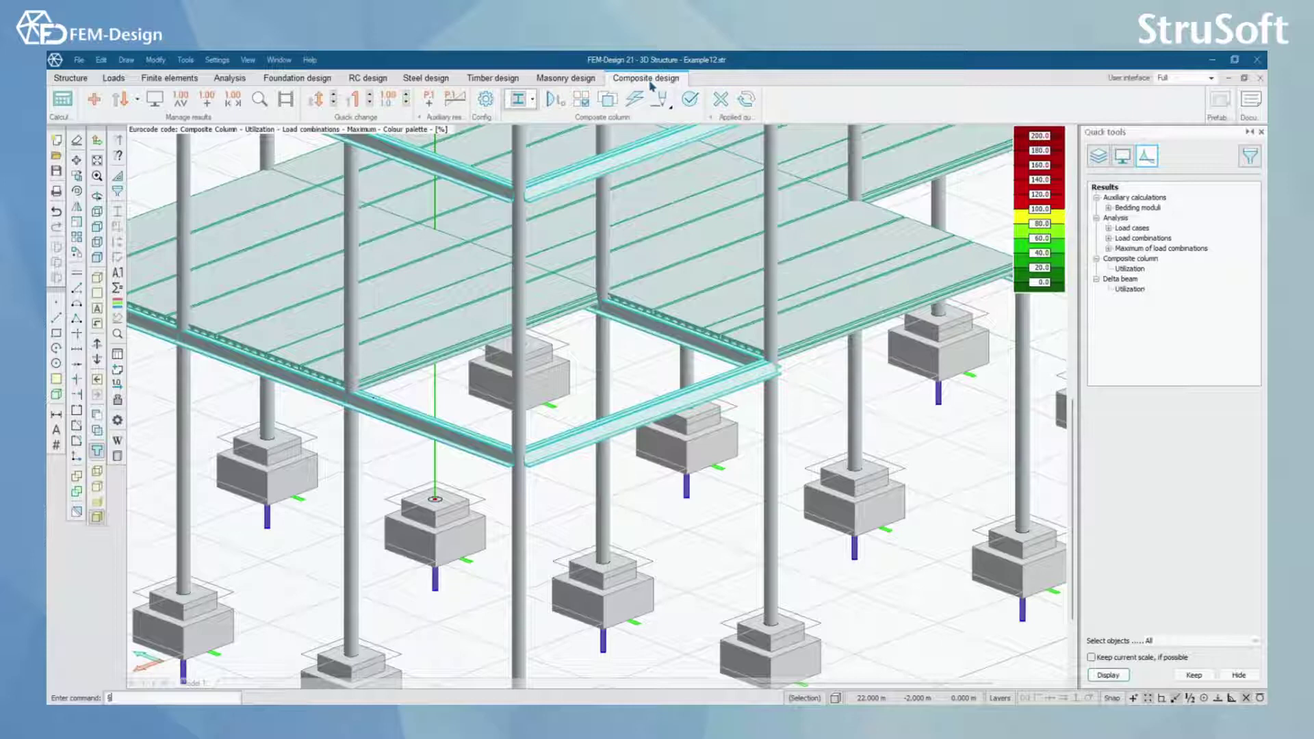
# Zoom out and recentre the view so the whole building and its utilization colour legend are visible
pyautogui.scroll(-3, 618, 397)
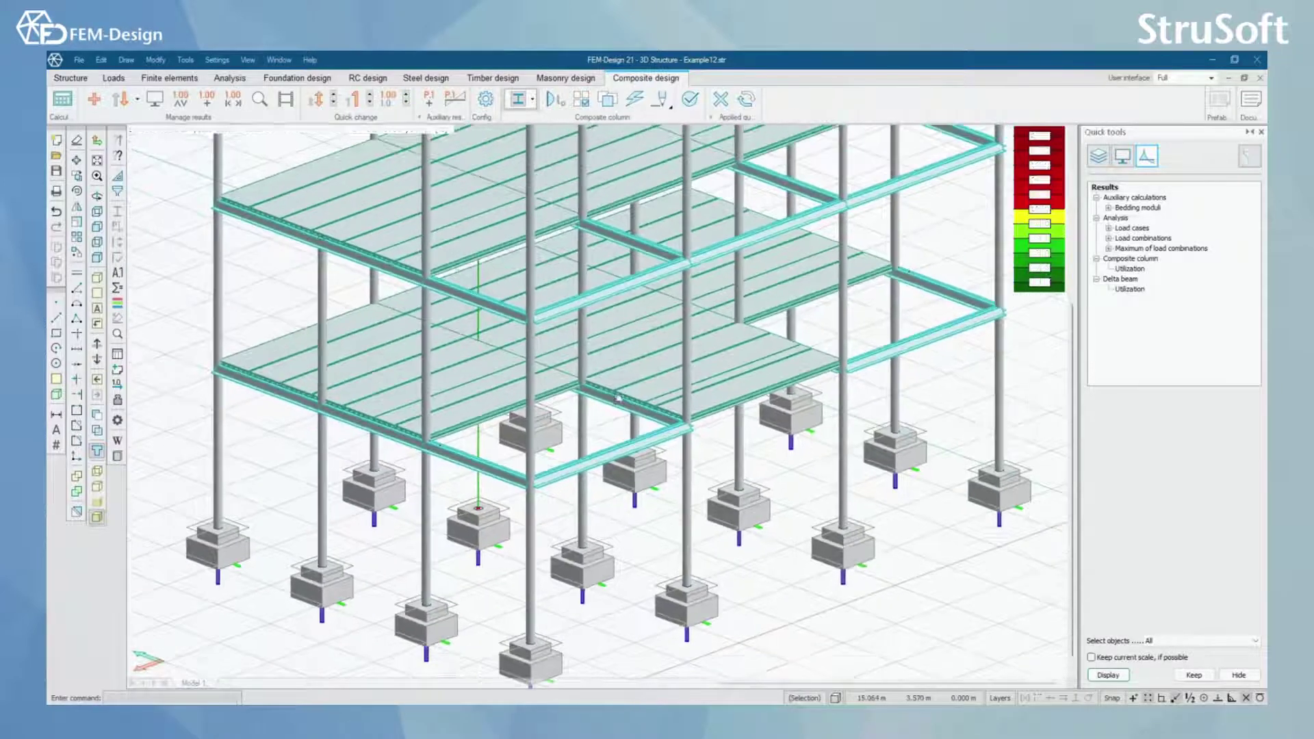
pyautogui.scroll(-2, 618, 398)
pyautogui.moveTo(608, 416); pyautogui.dragTo(600, 426, button='middle')
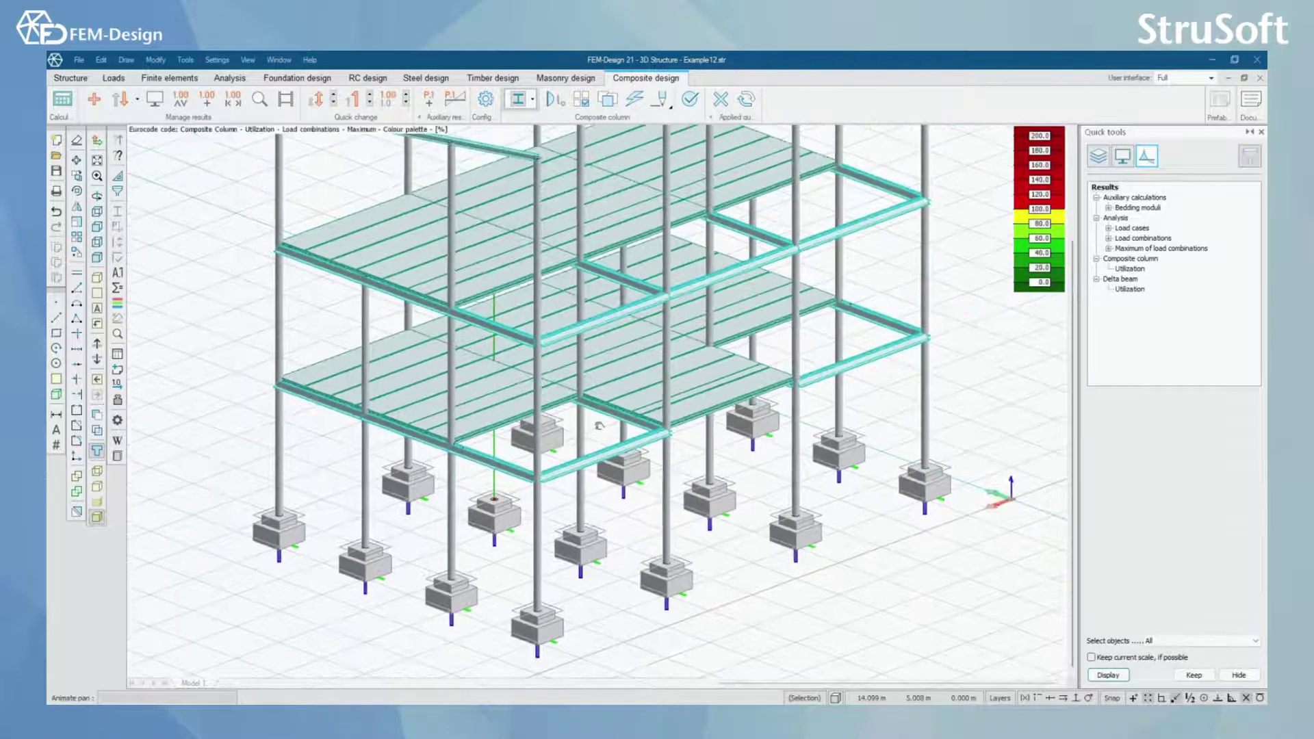
pyautogui.scroll(-4, 600, 426)
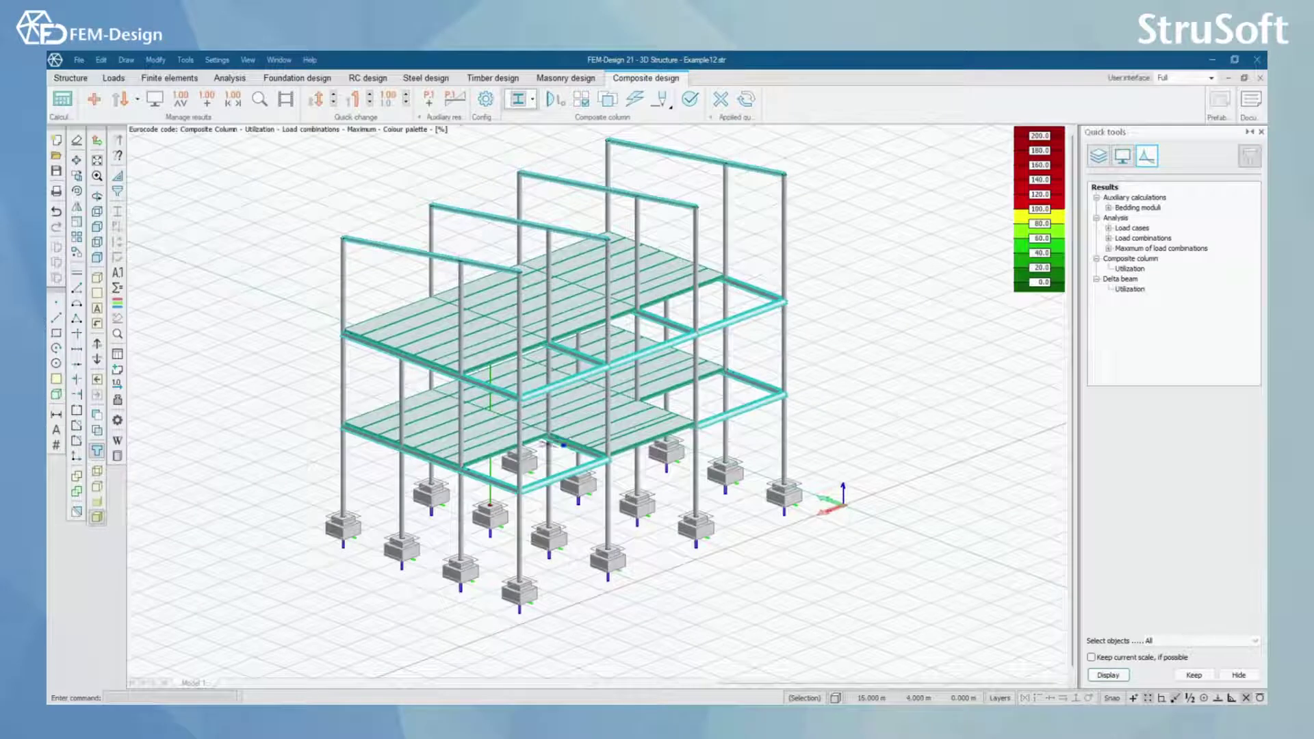
# Return to the Structure tab, start a new column and open its Section properties page
pyautogui.click(73, 78)
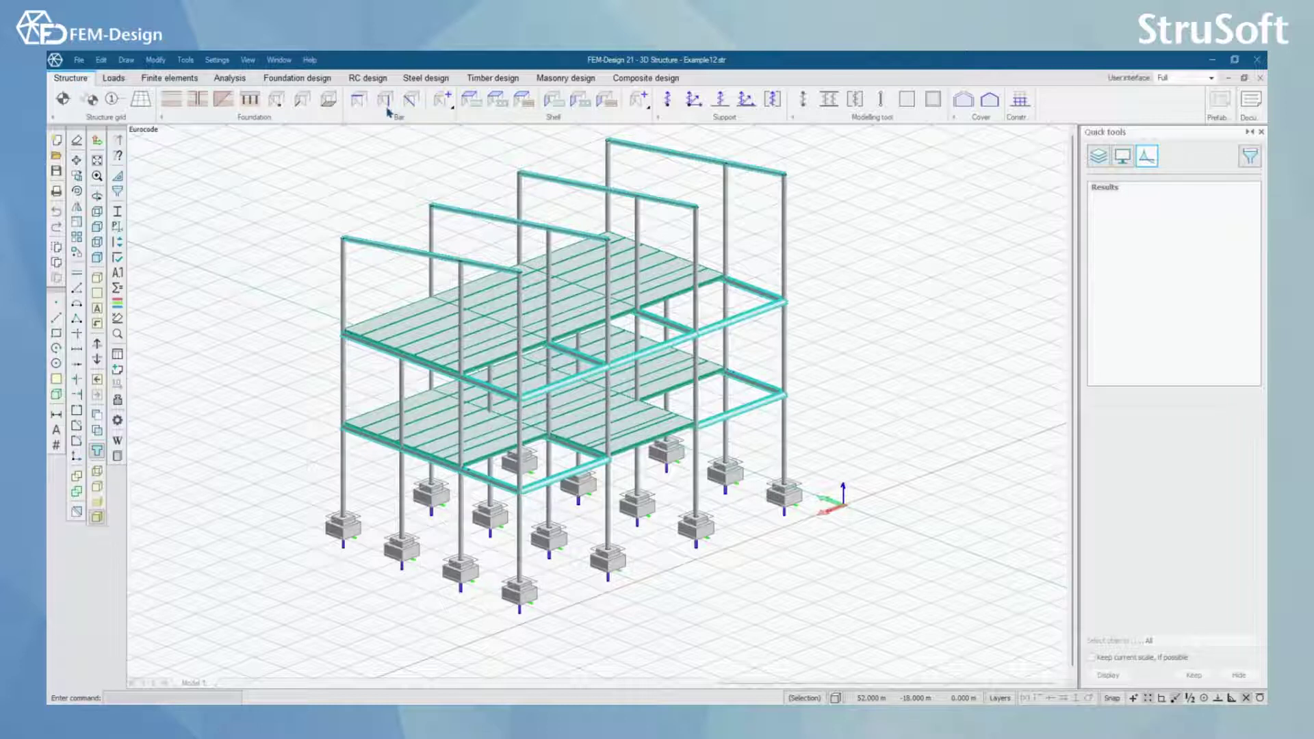
pyautogui.click(384, 101)
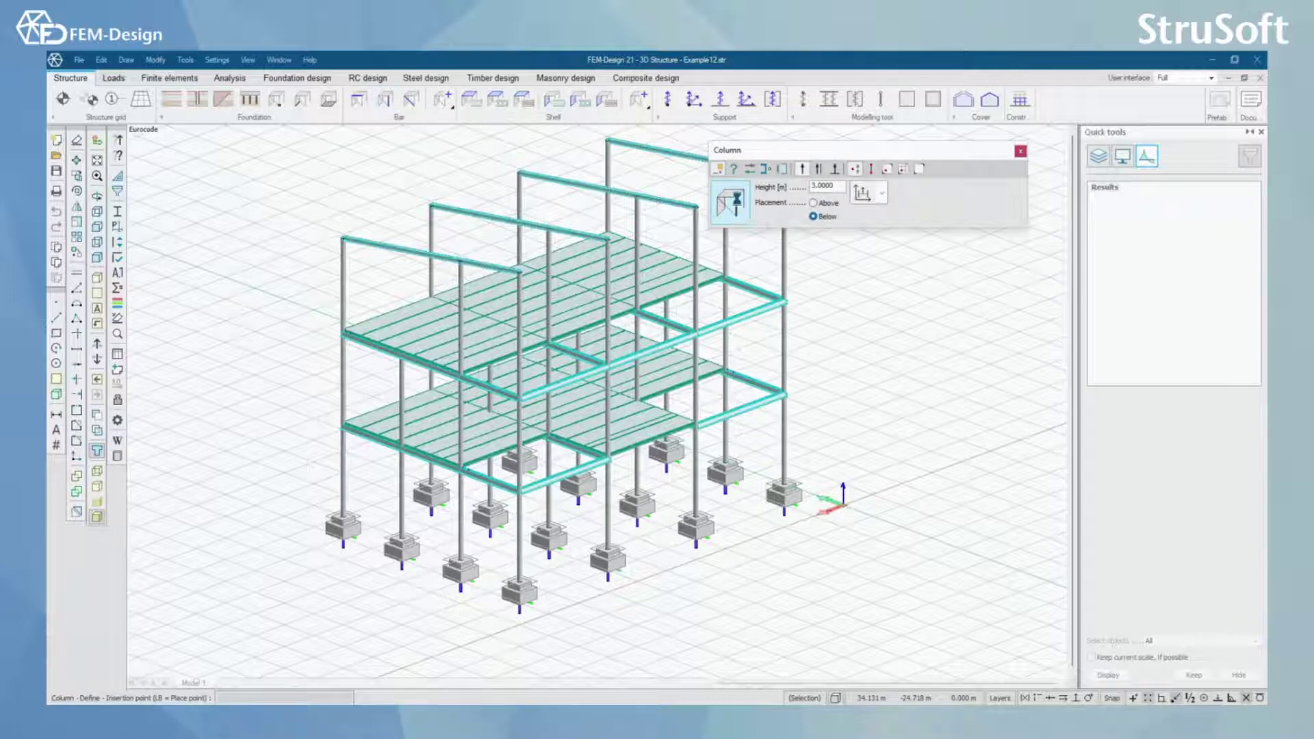
pyautogui.click(718, 169)
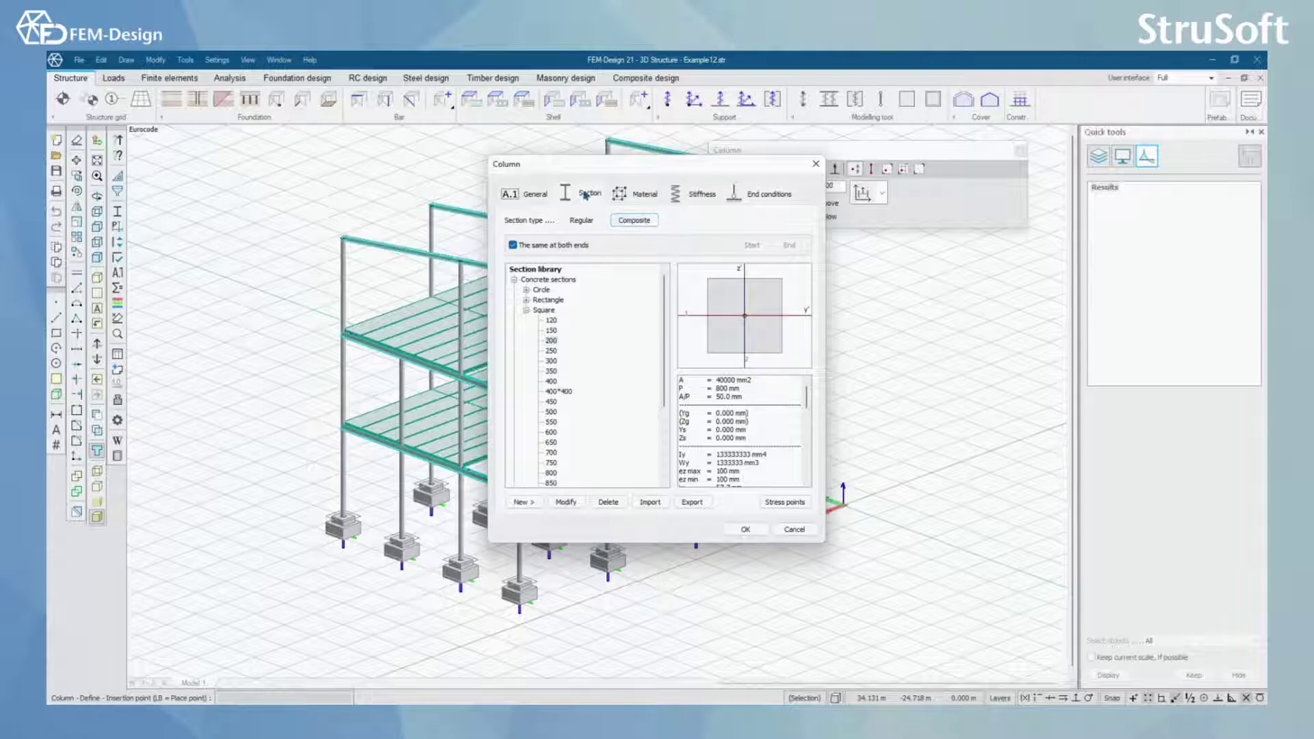
# Set the column section type to Composite and preview sections Column E1 through E1-6
pyautogui.click(641, 224)
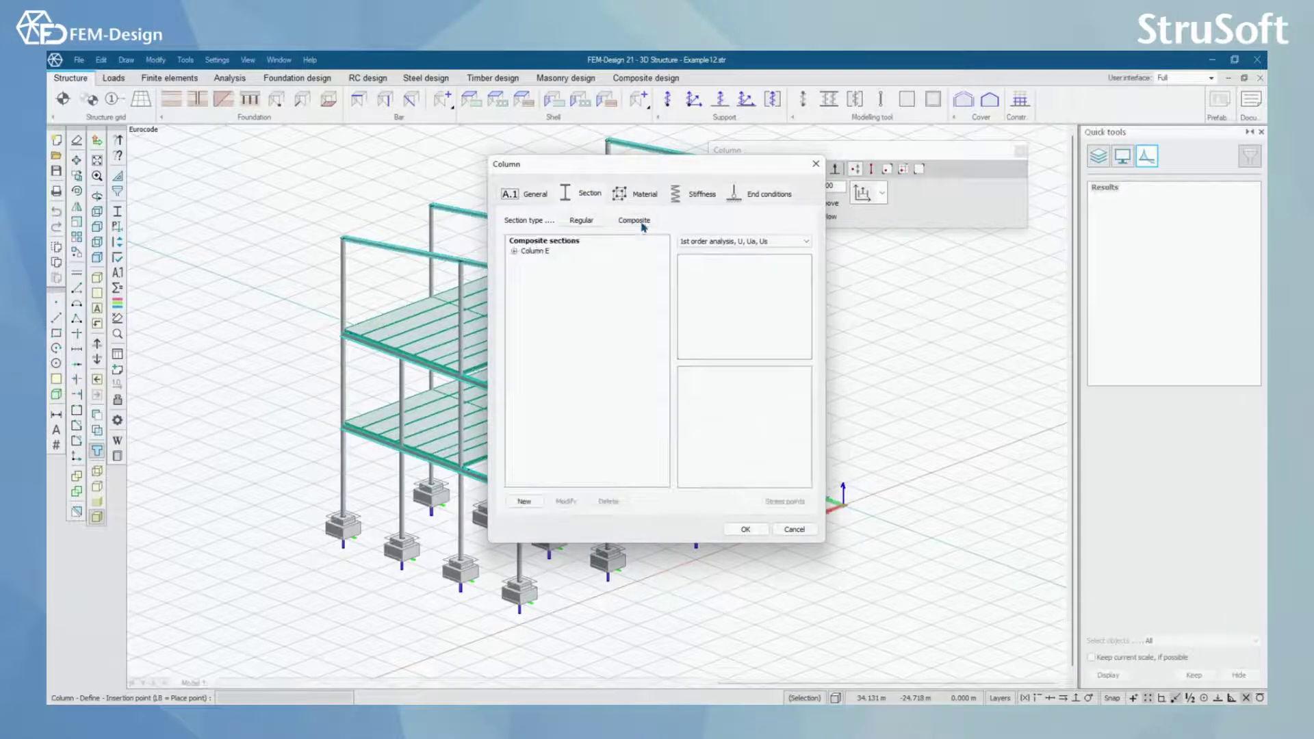
pyautogui.click(514, 252)
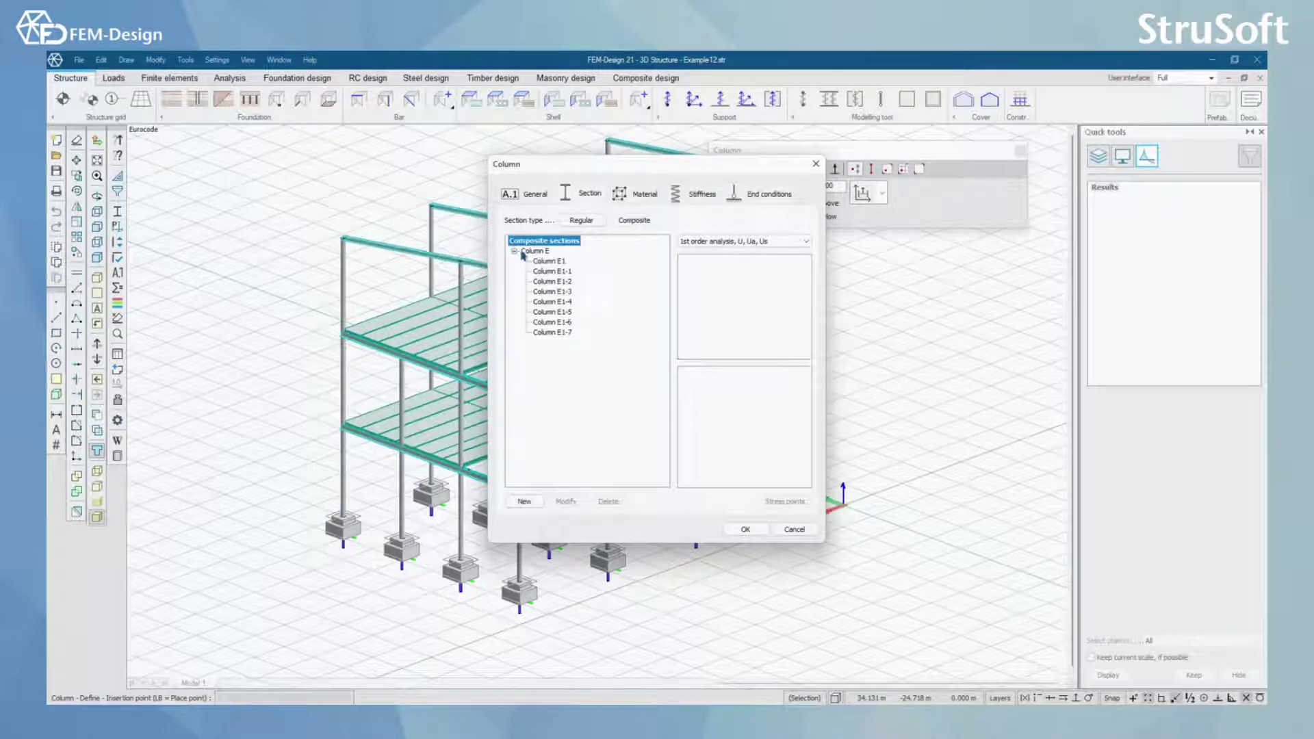
pyautogui.click(562, 261)
pyautogui.click(563, 273)
pyautogui.click(563, 290)
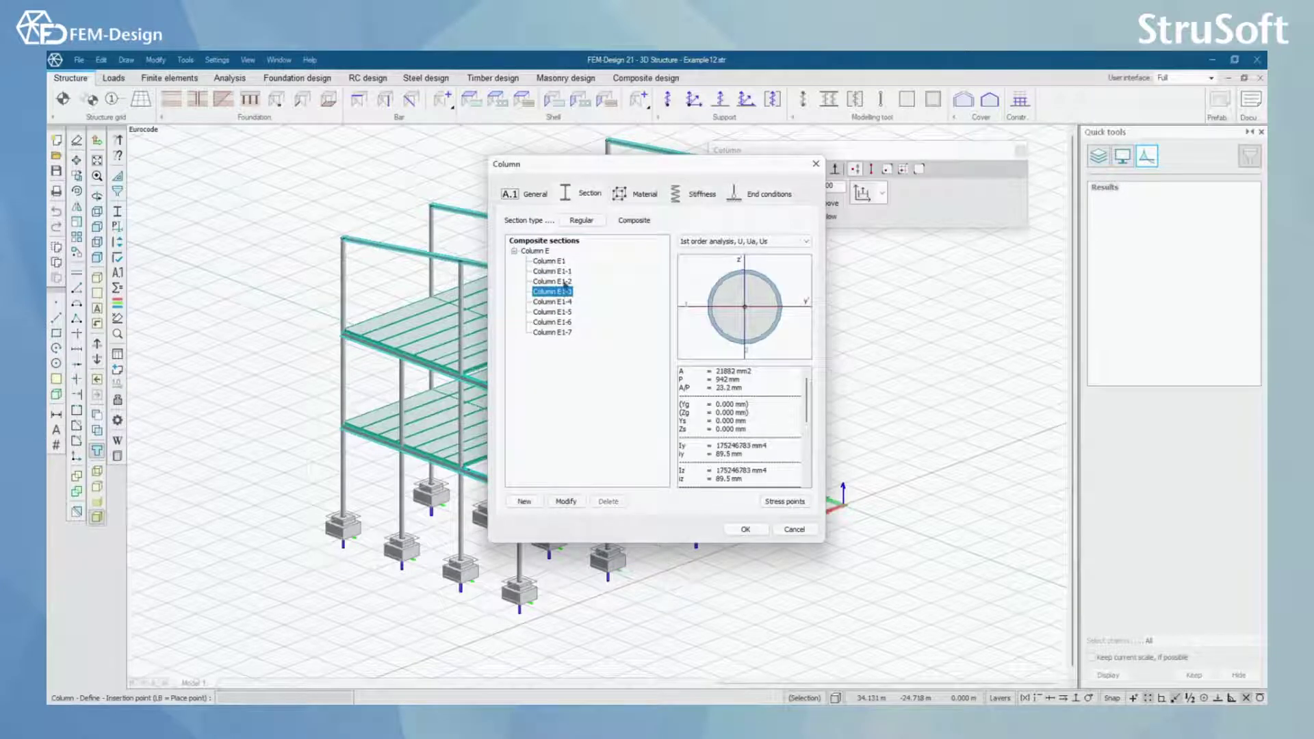
pyautogui.click(565, 282)
pyautogui.click(564, 293)
pyautogui.click(564, 303)
pyautogui.click(566, 312)
pyautogui.click(566, 322)
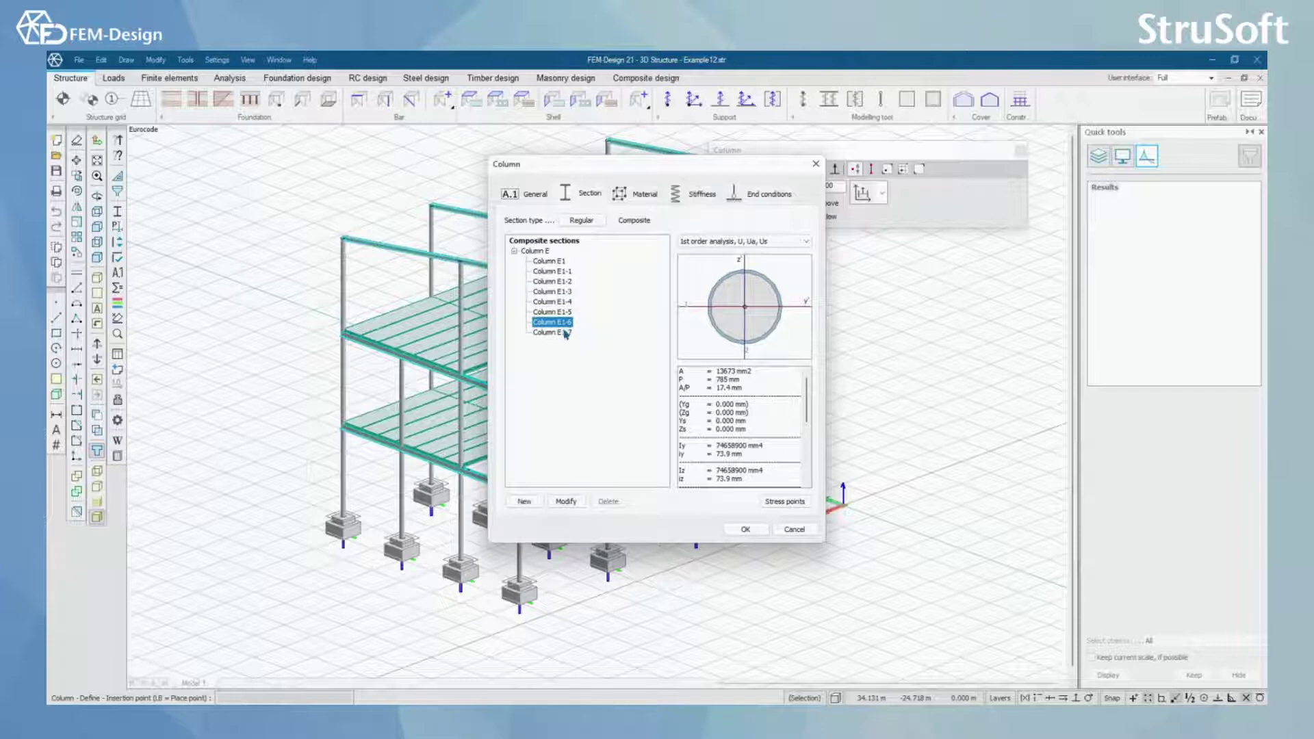
# Open a new composite section editor, look it over, and close it without saving
pyautogui.click(524, 501)
pyautogui.moveTo(690, 187); pyautogui.dragTo(627, 205)
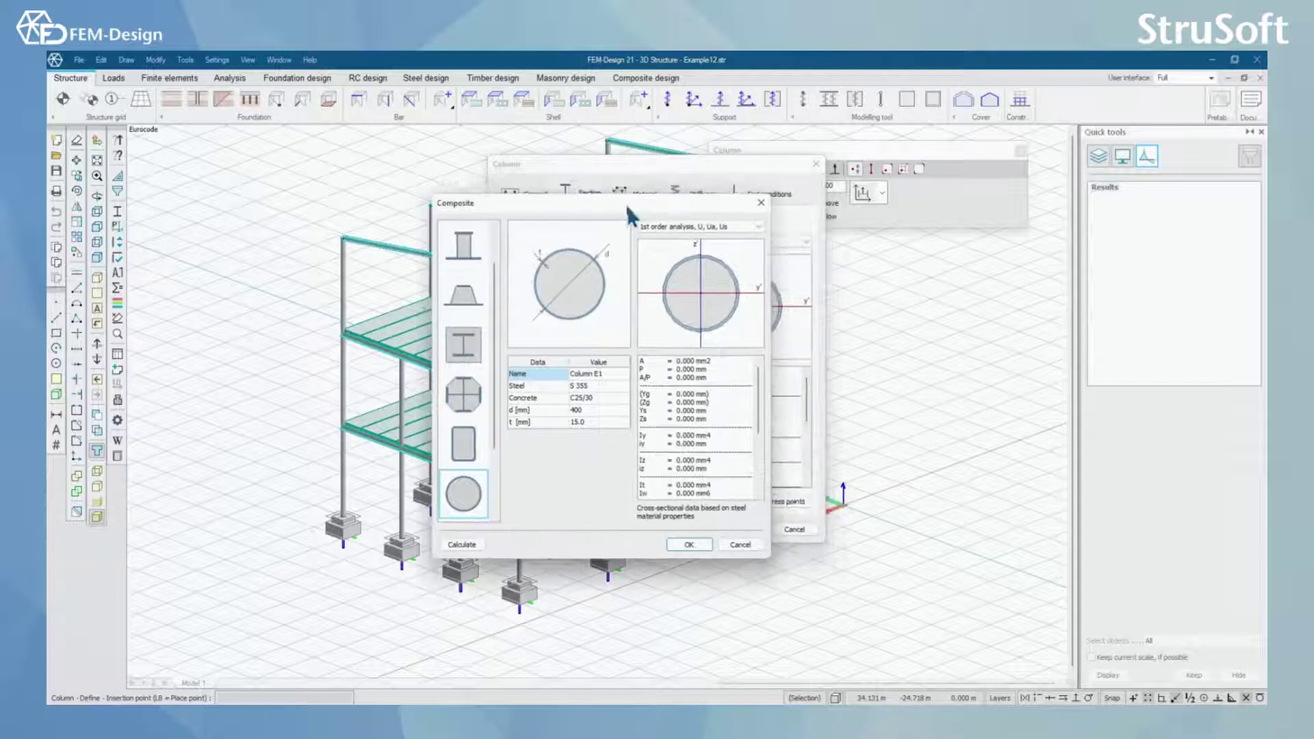
pyautogui.scroll(-2, 497, 359)
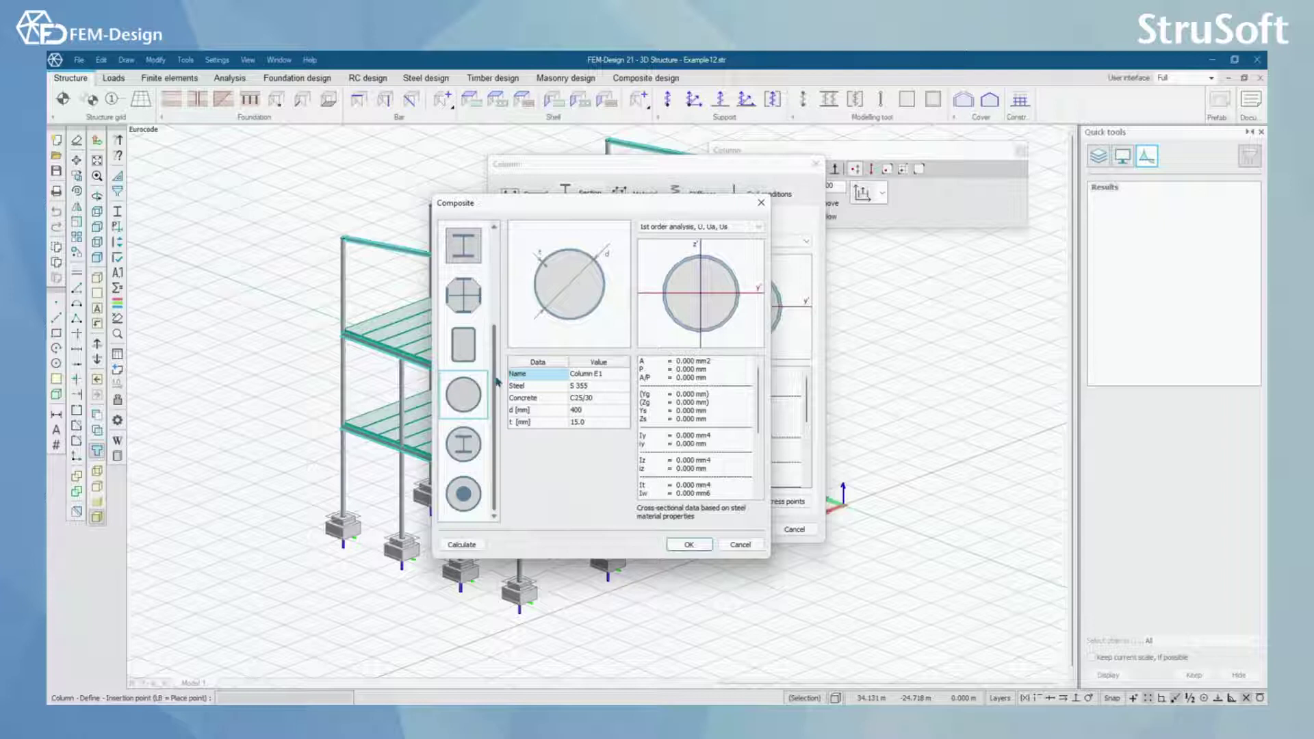
pyautogui.click(762, 204)
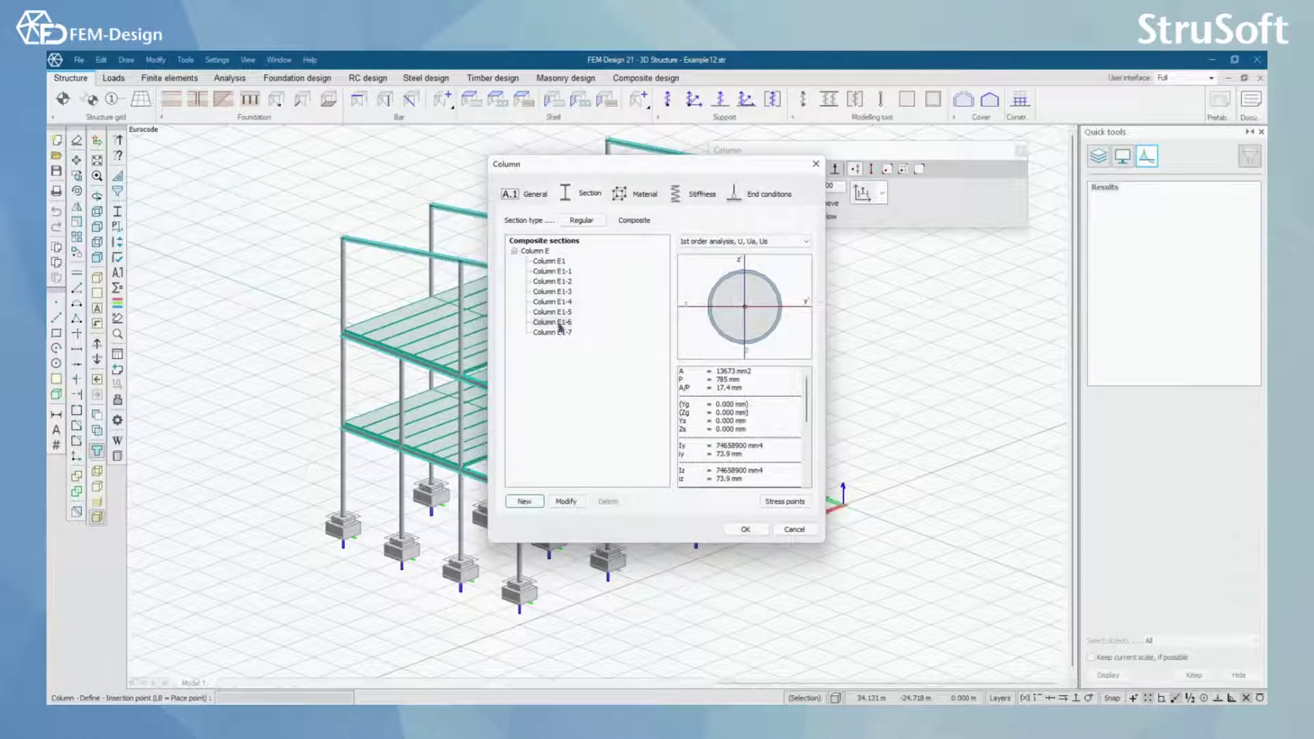
# Select Column E1-7 (d 240 mm, t 10.0 mm), review its data, and close the section settings
pyautogui.click(556, 332)
pyautogui.click(565, 501)
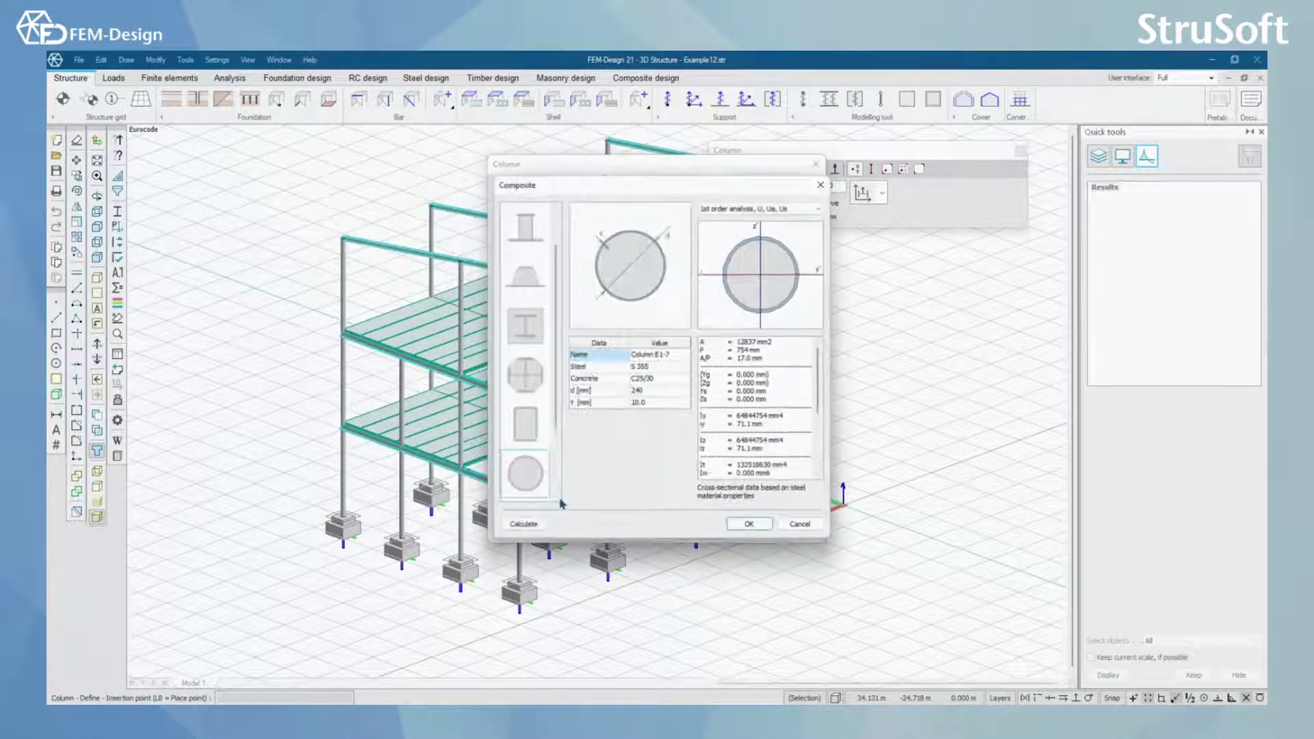
pyautogui.click(821, 185)
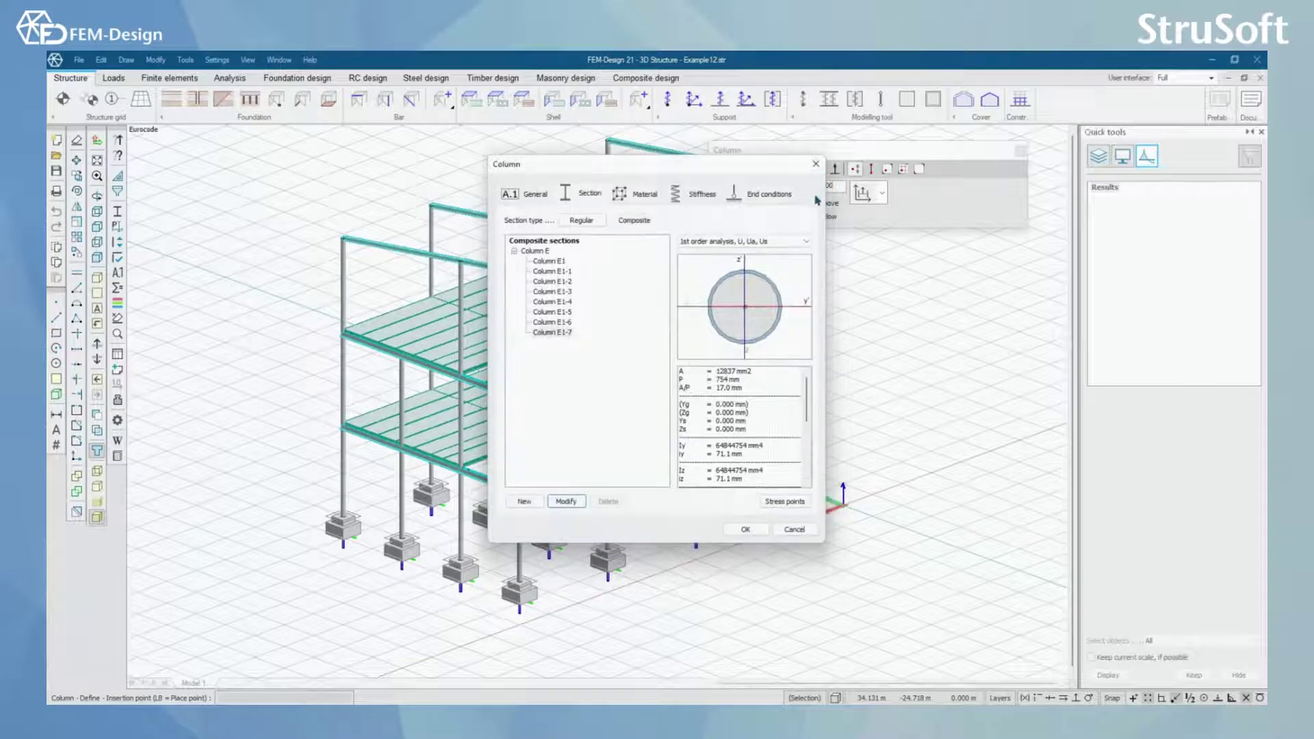
pyautogui.click(816, 164)
# End the column command, zoom in, and start a beam with its section settings open
pyautogui.click(1020, 152)
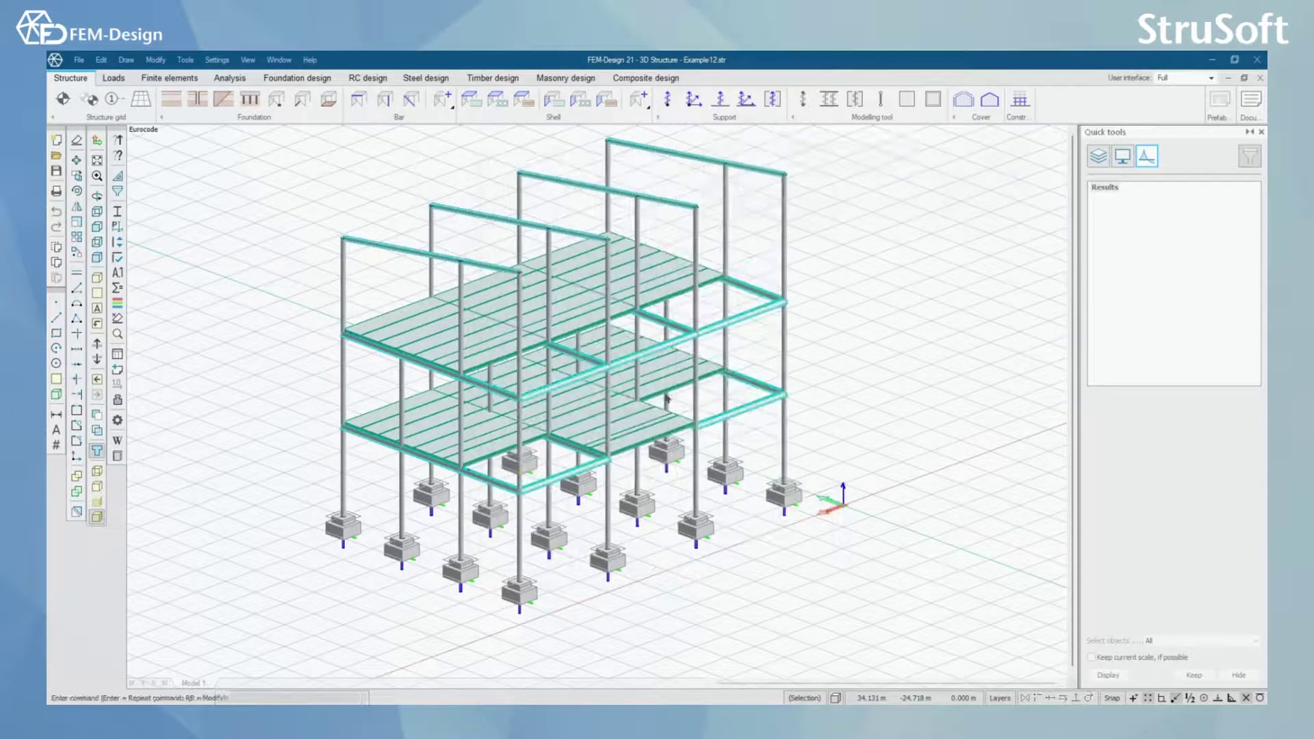
pyautogui.scroll(5, 434, 383)
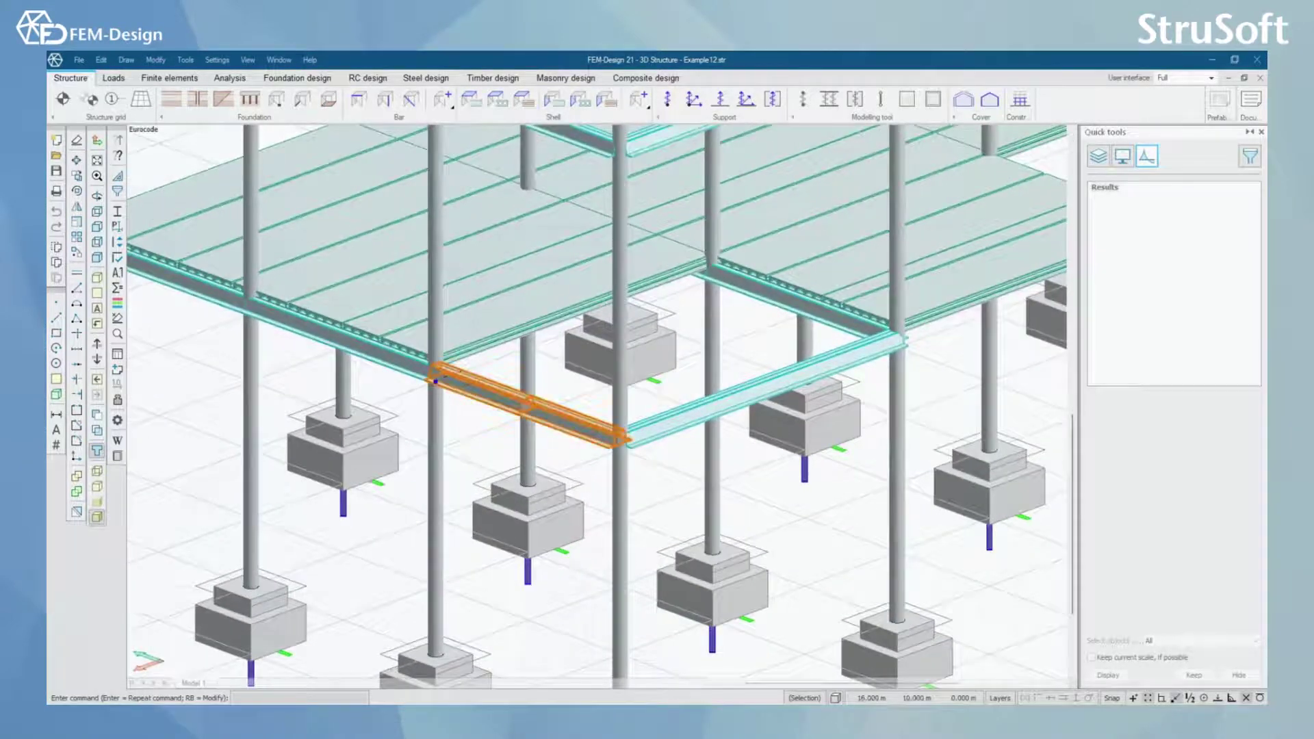
pyautogui.scroll(2, 434, 383)
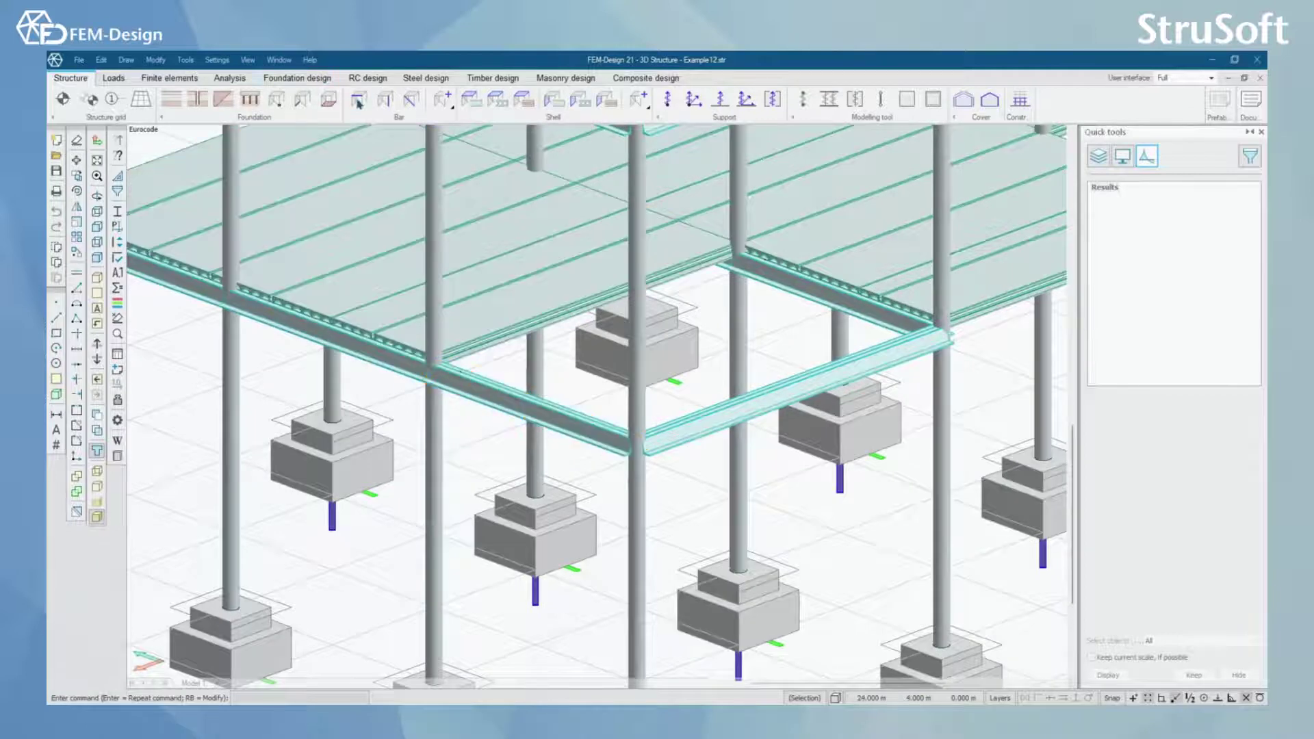
pyautogui.click(357, 101)
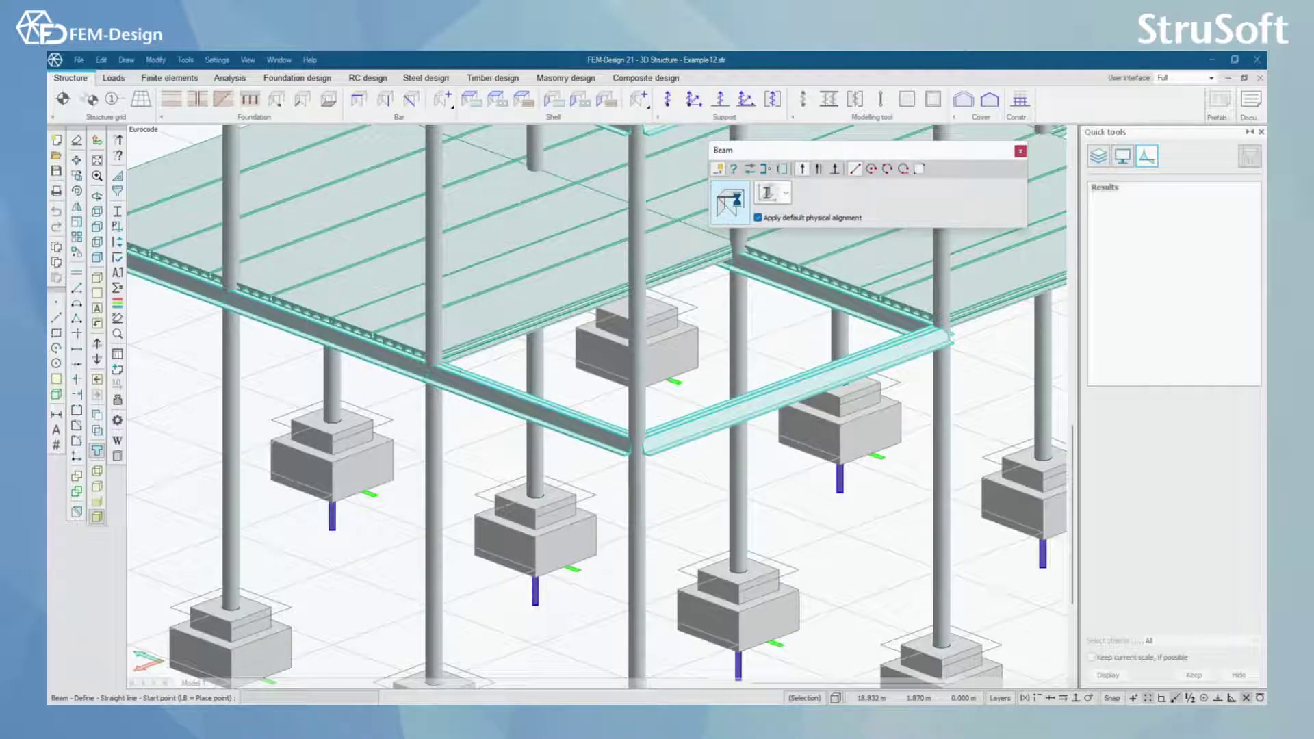
pyautogui.click(732, 201)
# Switch the beam section to Delta, browse the D family, and settle on D 20-200
pyautogui.moveTo(771, 171); pyautogui.dragTo(603, 183)
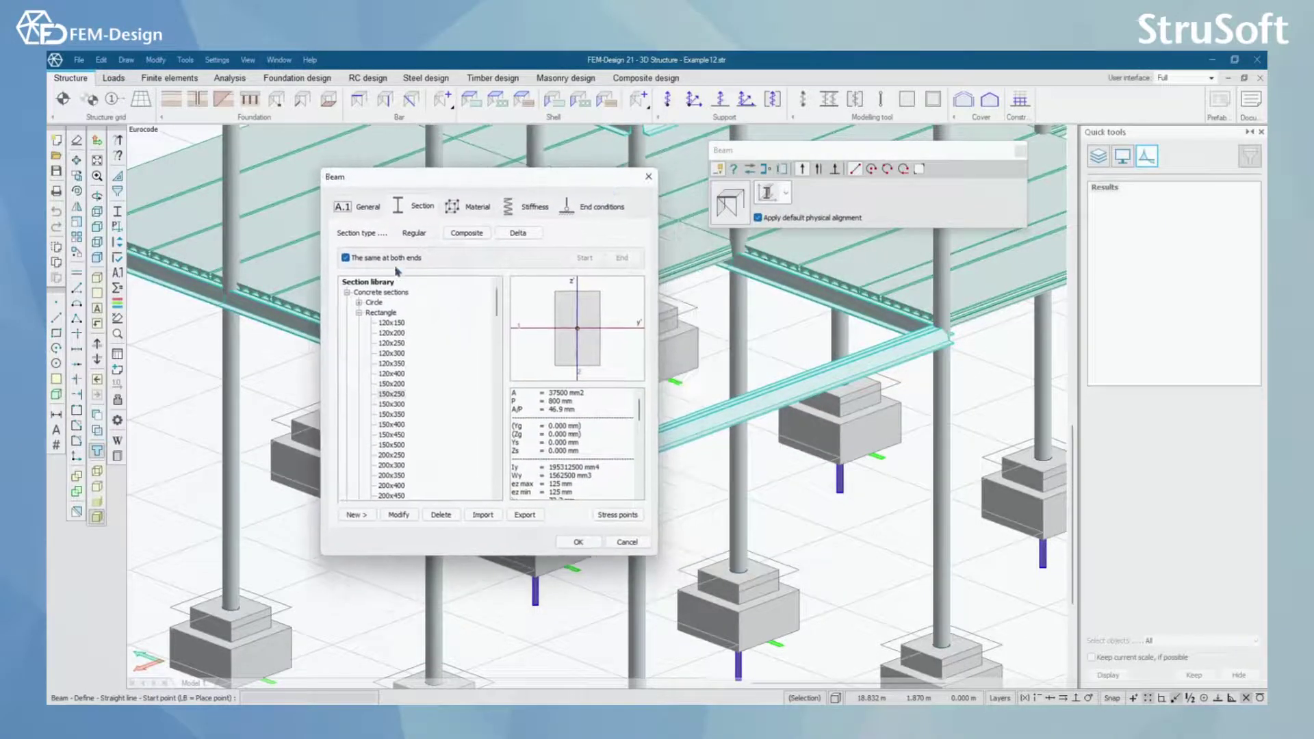
pyautogui.click(527, 234)
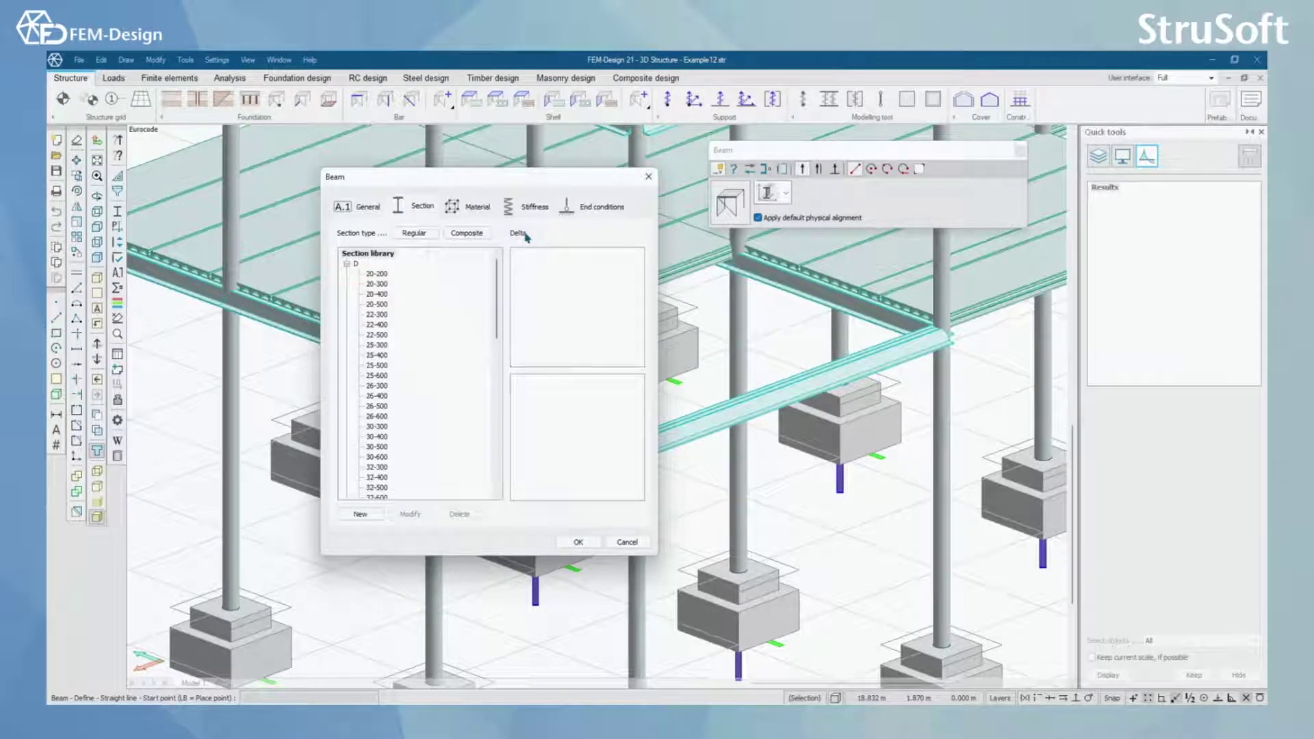
pyautogui.click(347, 265)
pyautogui.click(347, 274)
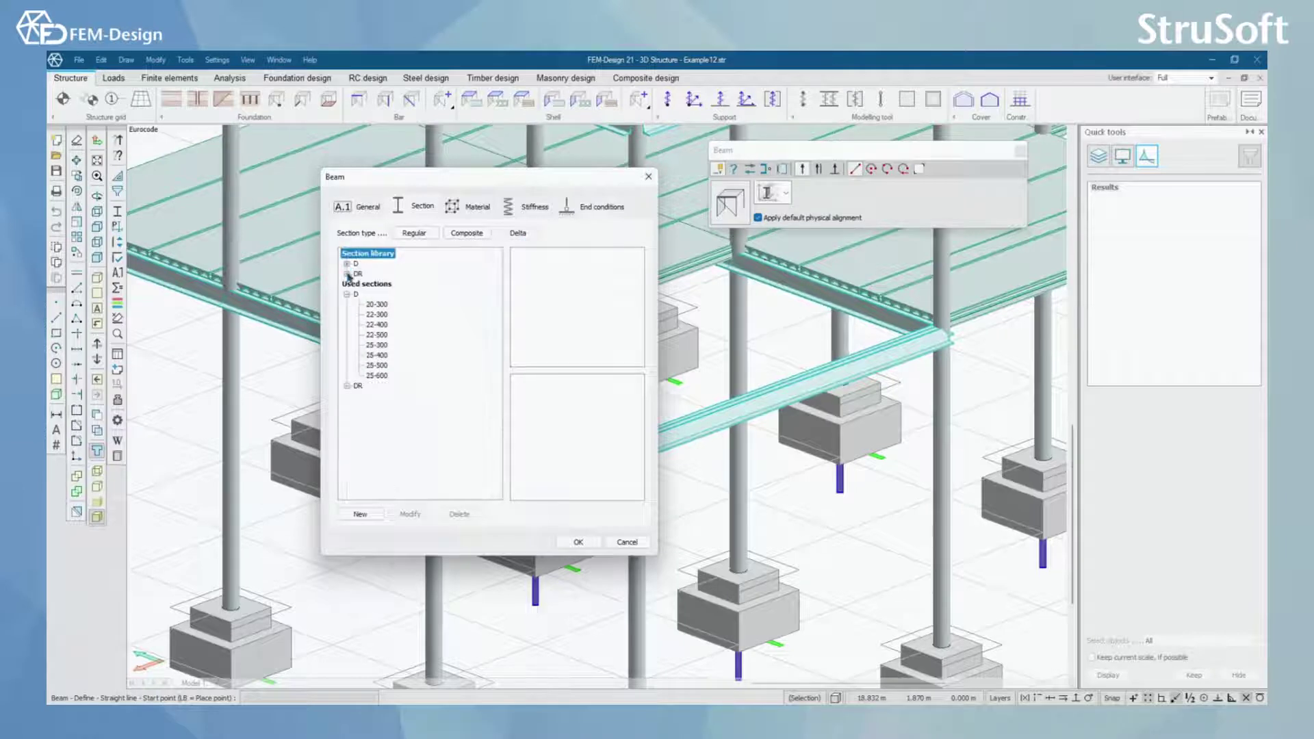
pyautogui.click(347, 264)
pyautogui.click(376, 296)
pyautogui.click(377, 315)
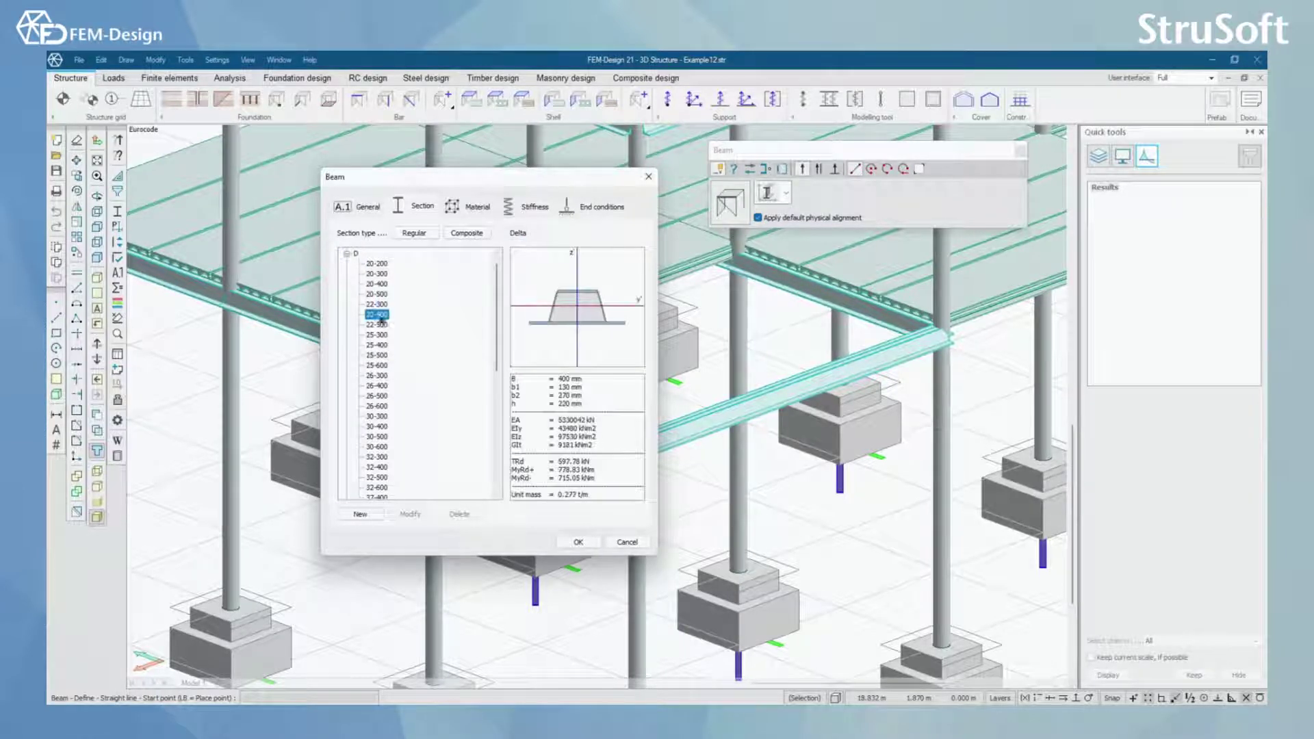
pyautogui.click(378, 346)
pyautogui.click(377, 314)
pyautogui.click(376, 266)
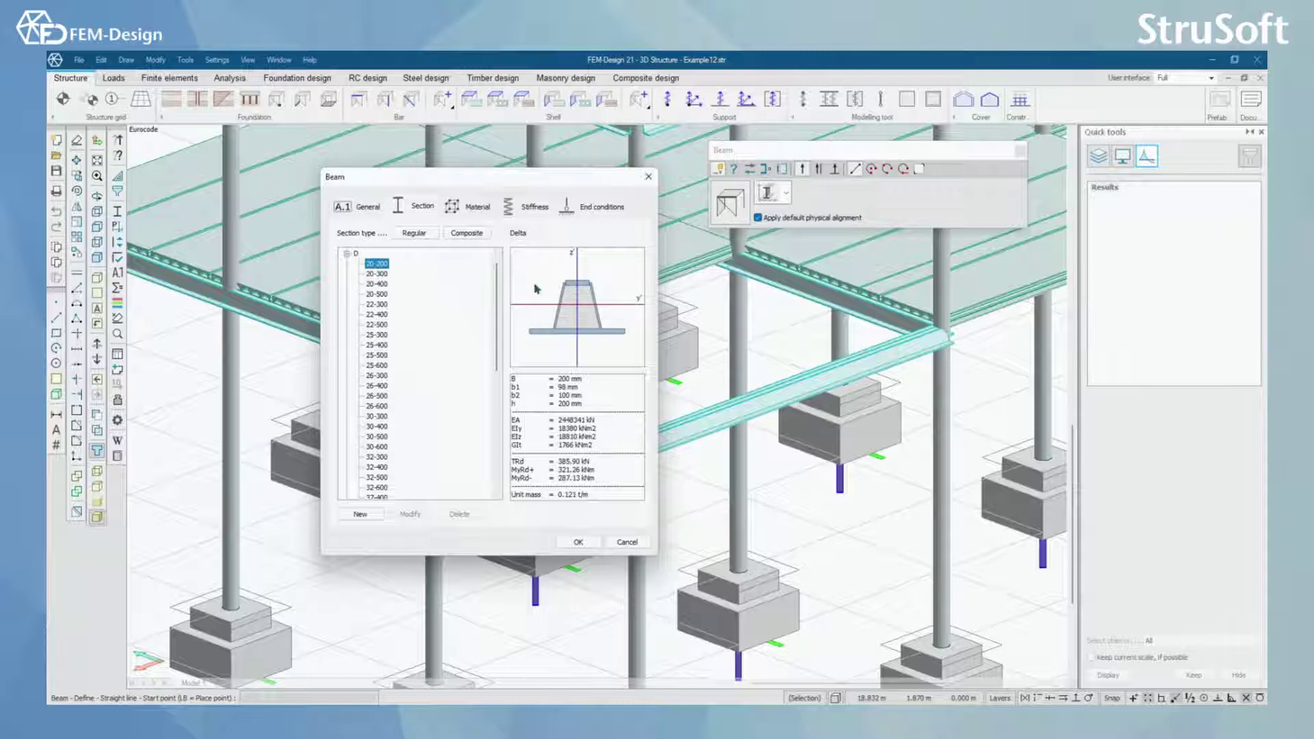
pyautogui.click(649, 177)
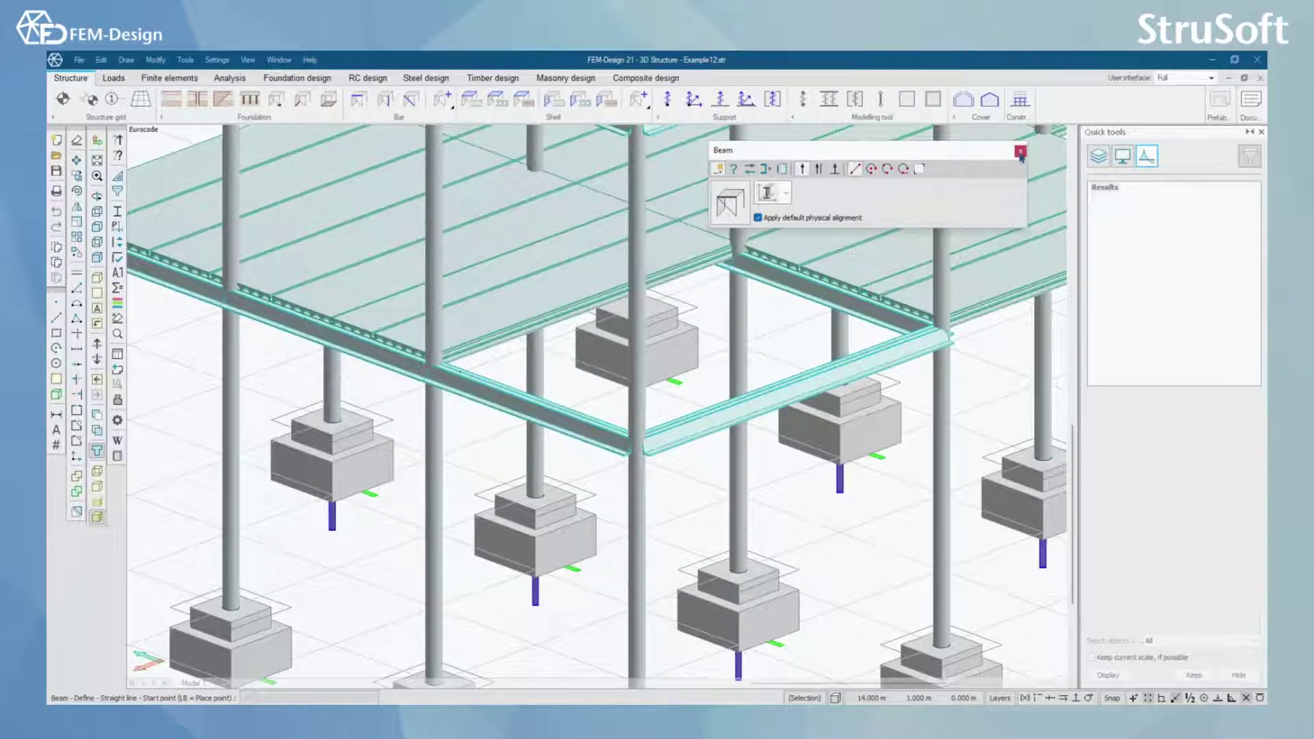
# End the beam command and switch to Composite column design, clearing the utilization colours
pyautogui.click(1020, 151)
pyautogui.scroll(-2, 503, 255)
pyautogui.scroll(-3, 479, 329)
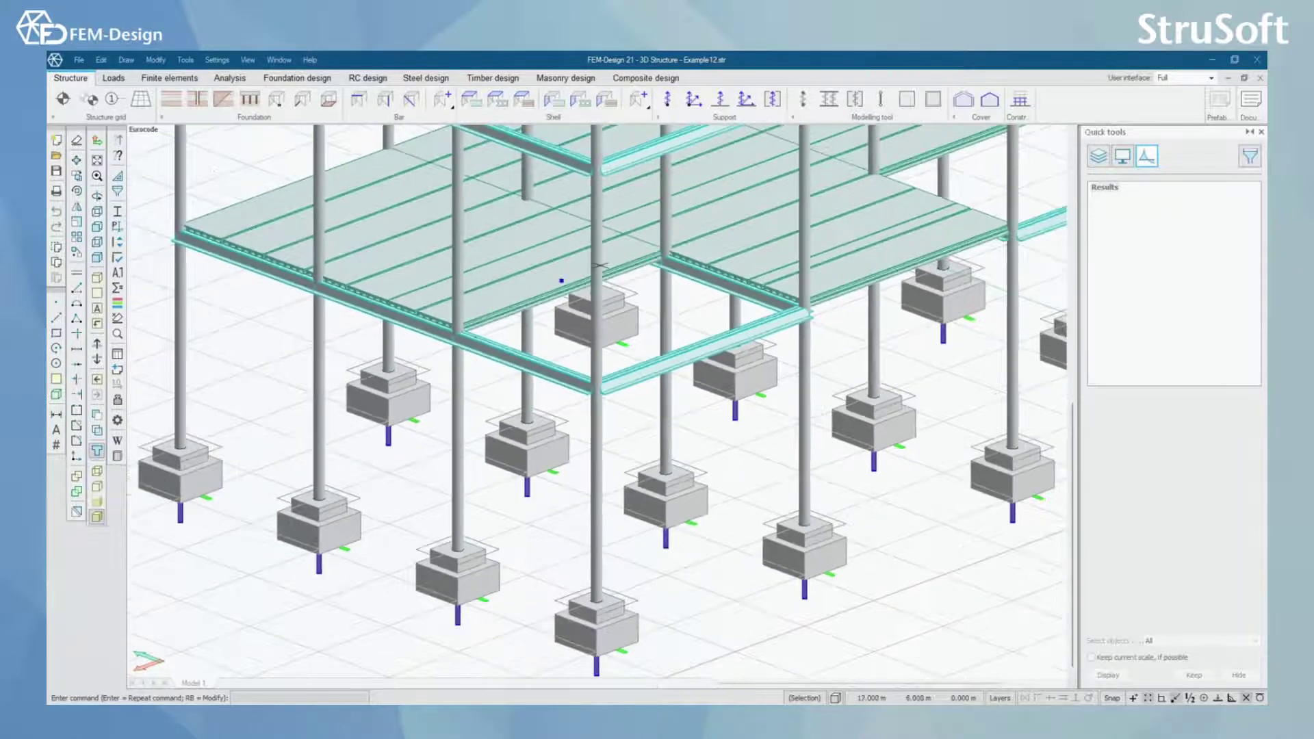
pyautogui.scroll(4, 684, 147)
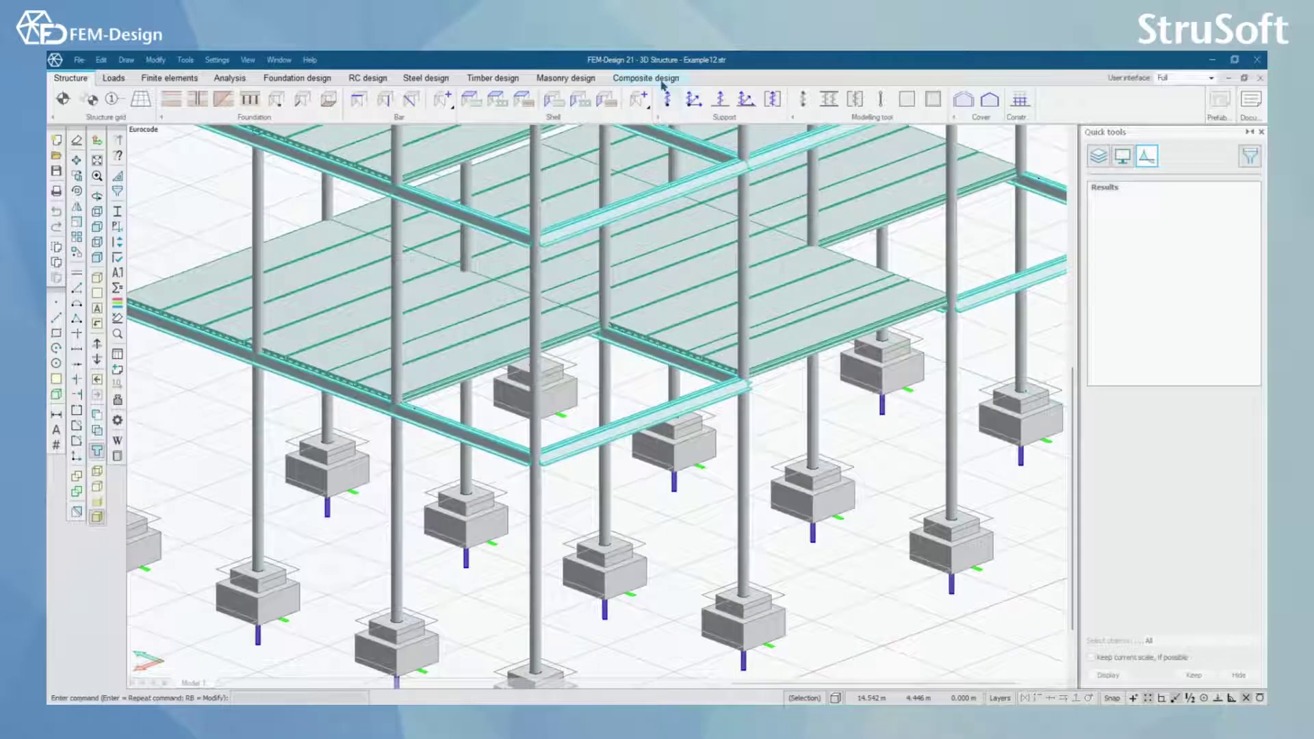
pyautogui.click(660, 79)
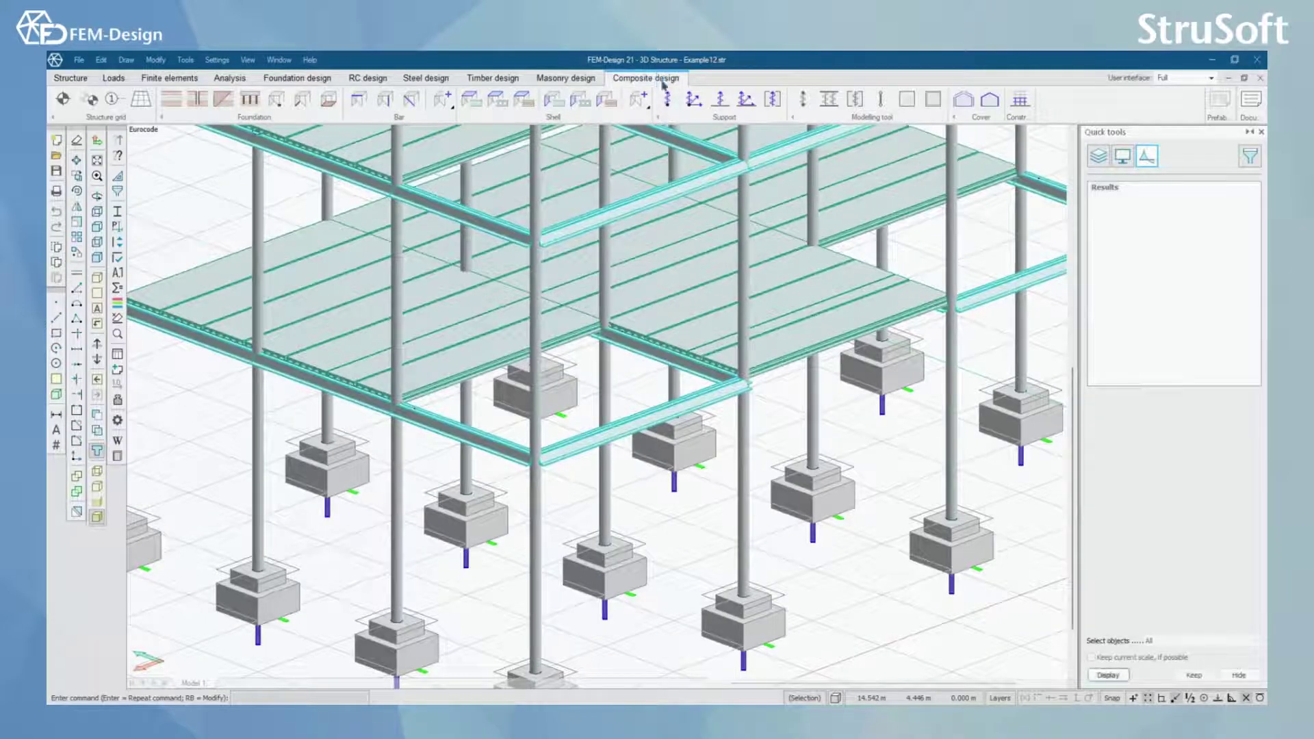
pyautogui.scroll(5, 534, 482)
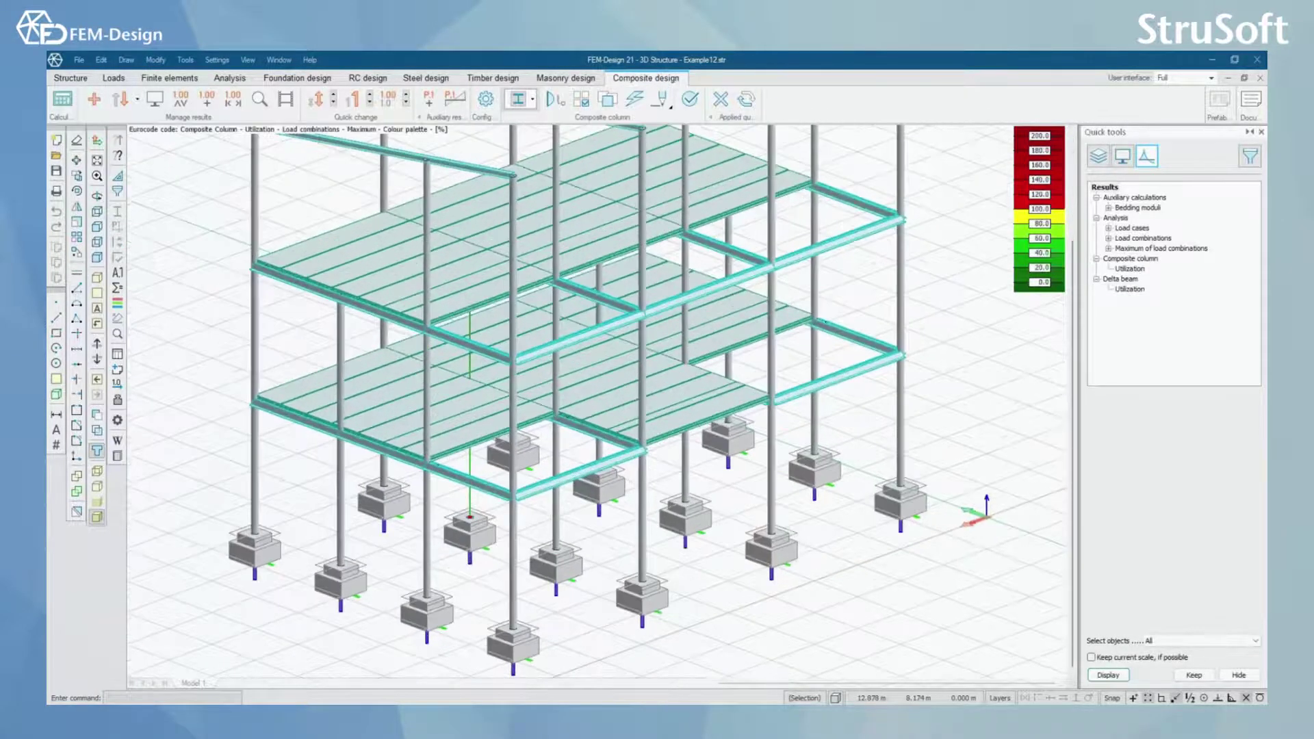
pyautogui.click(531, 101)
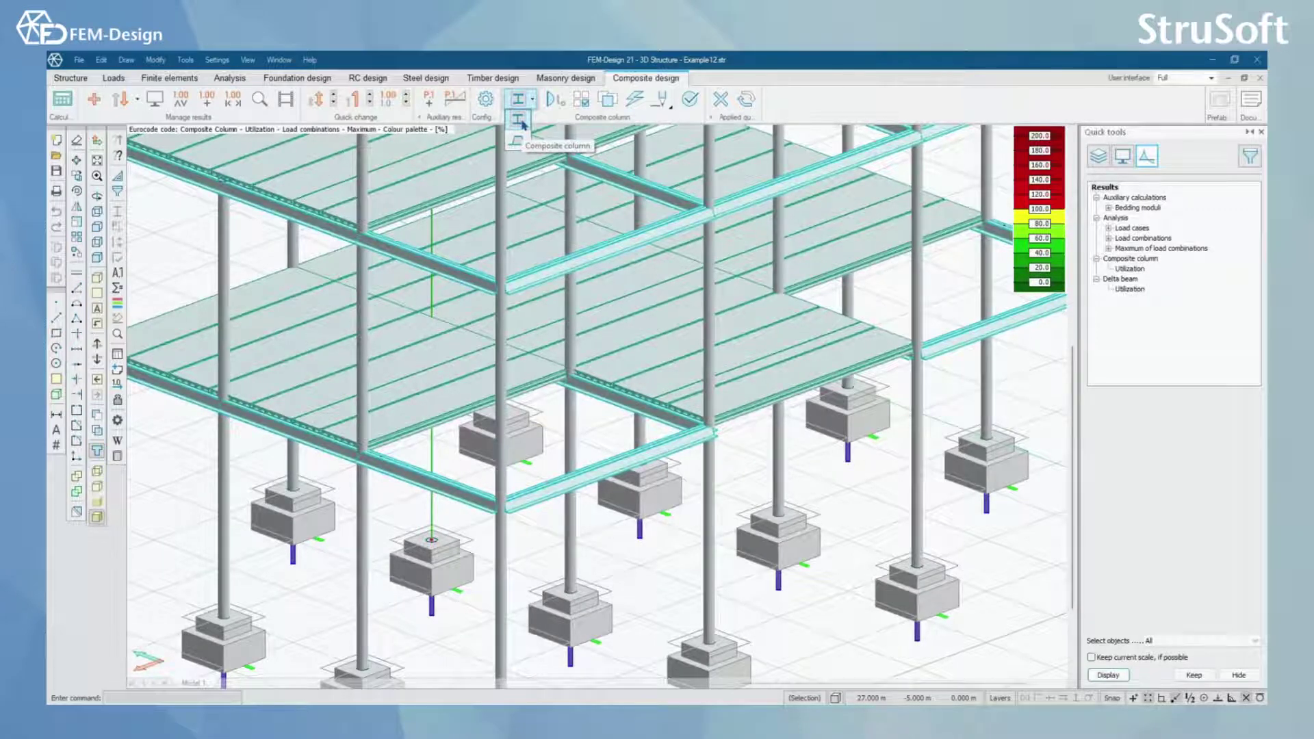
pyautogui.click(523, 125)
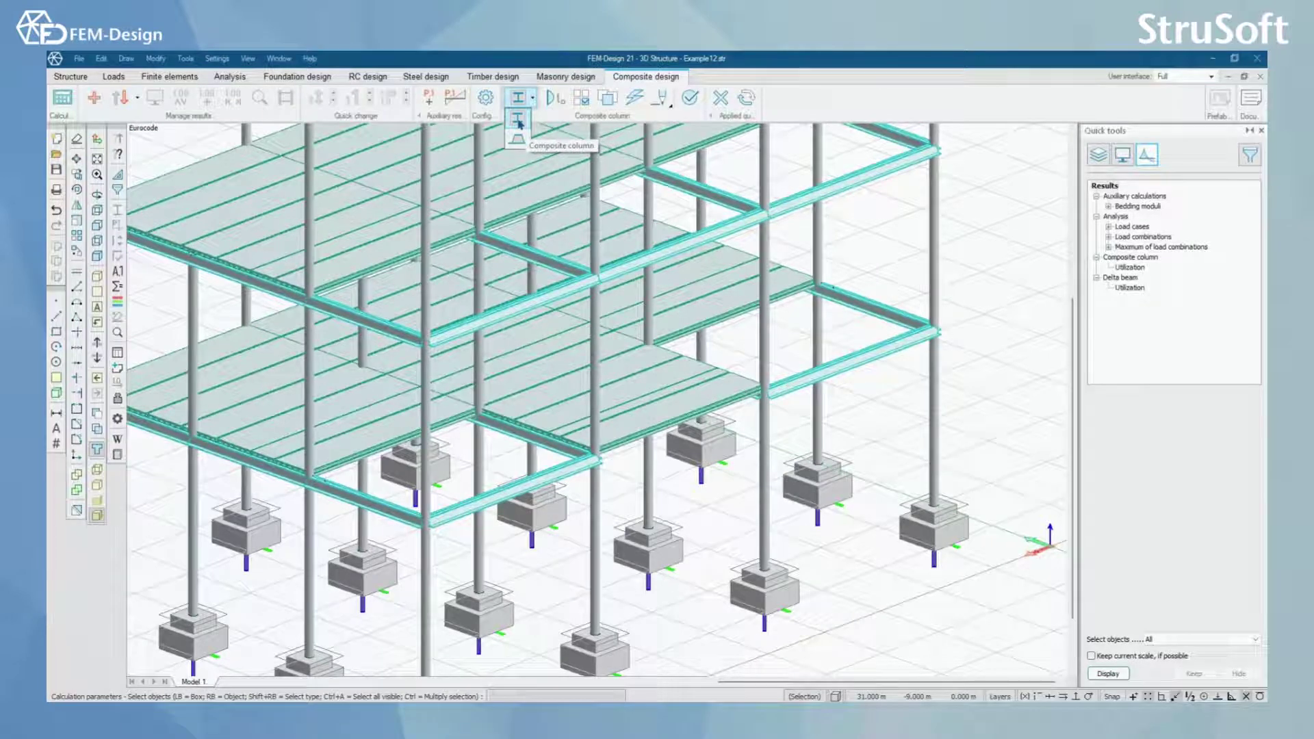
# Review the composite columns' buckling lengths (beta 1.00), then launch column Calculation parameters
pyautogui.click(556, 100)
pyautogui.scroll(2, 479, 439)
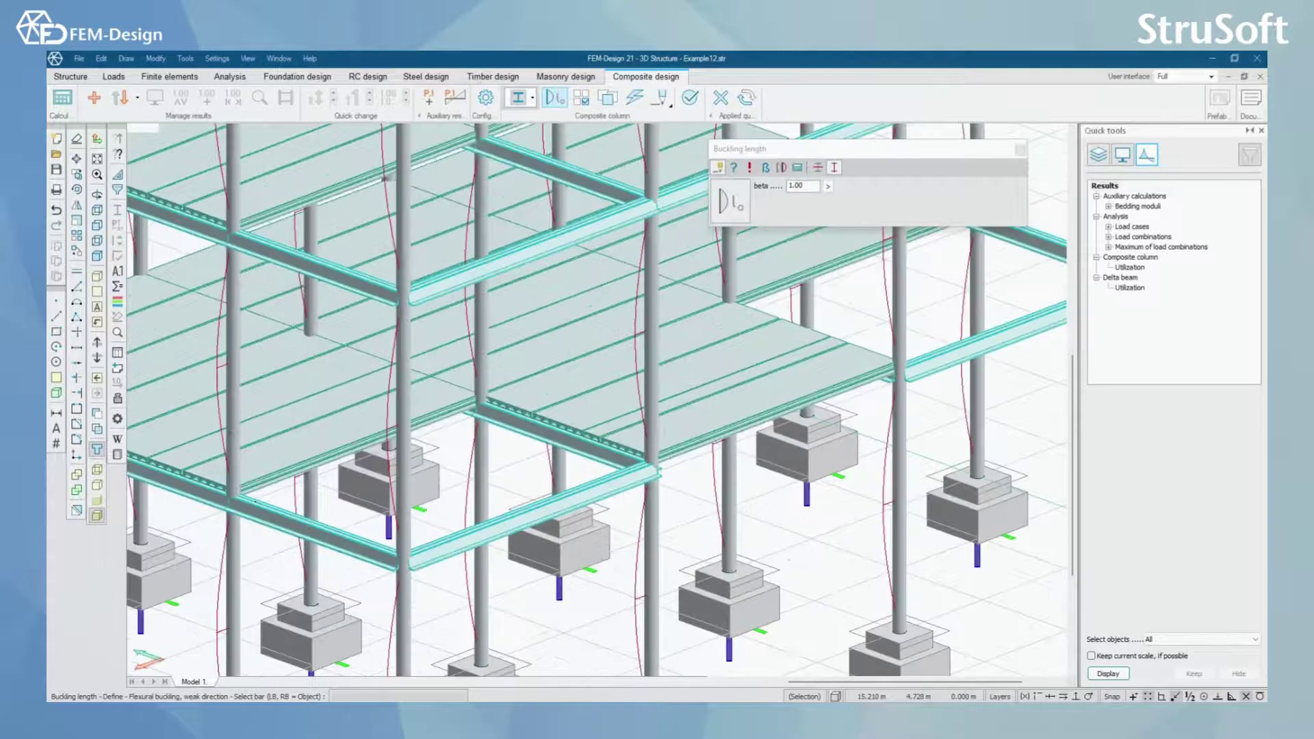
pyautogui.keyDown('shift'); pyautogui.moveTo(481, 441); pyautogui.dragTo(448, 449, button='middle'); pyautogui.keyUp('shift')
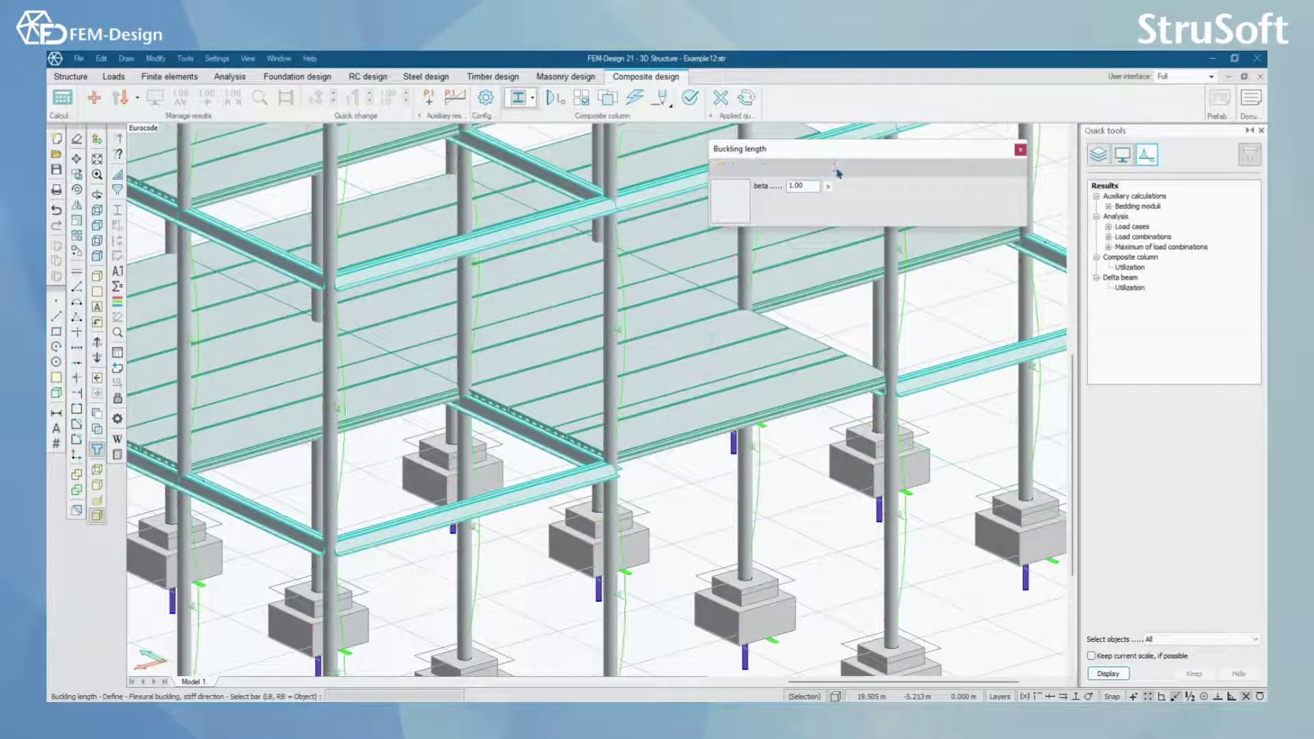
pyautogui.scroll(-3, 438, 445)
pyautogui.scroll(4, 440, 479)
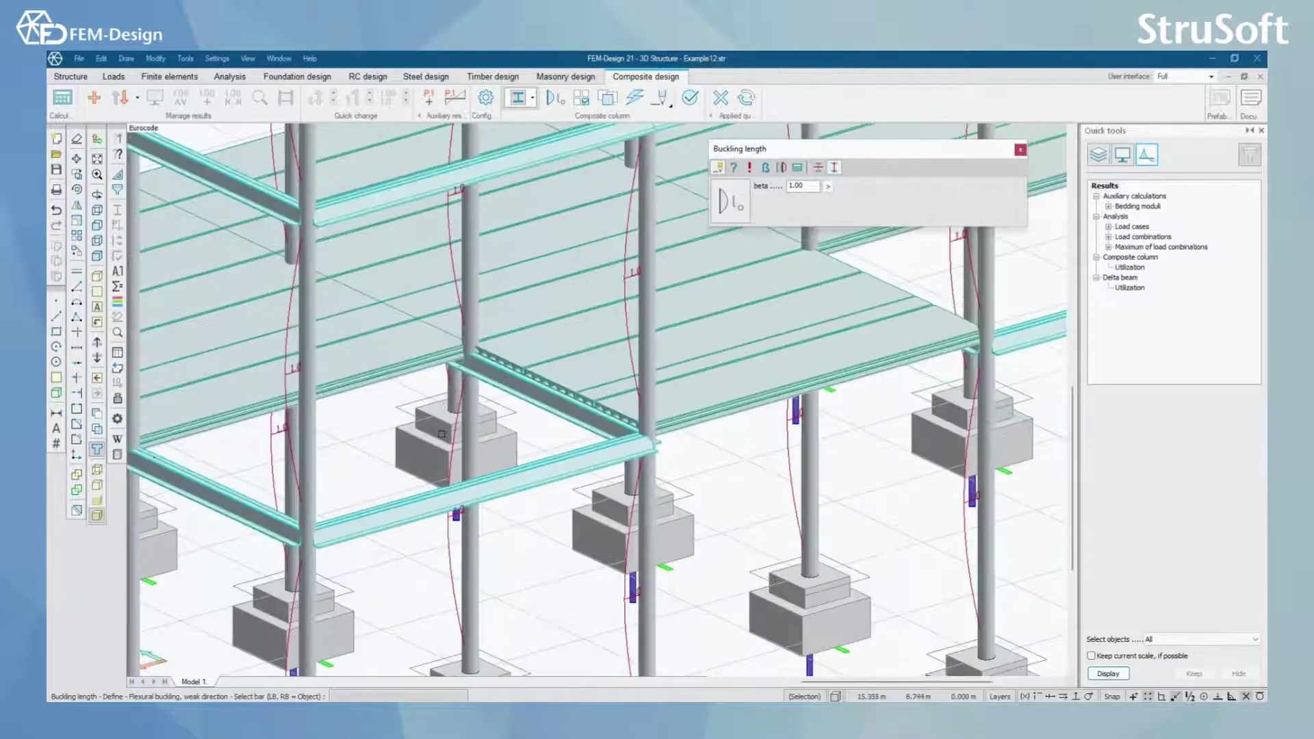
pyautogui.scroll(-3, 440, 480)
pyautogui.scroll(-1, 438, 430)
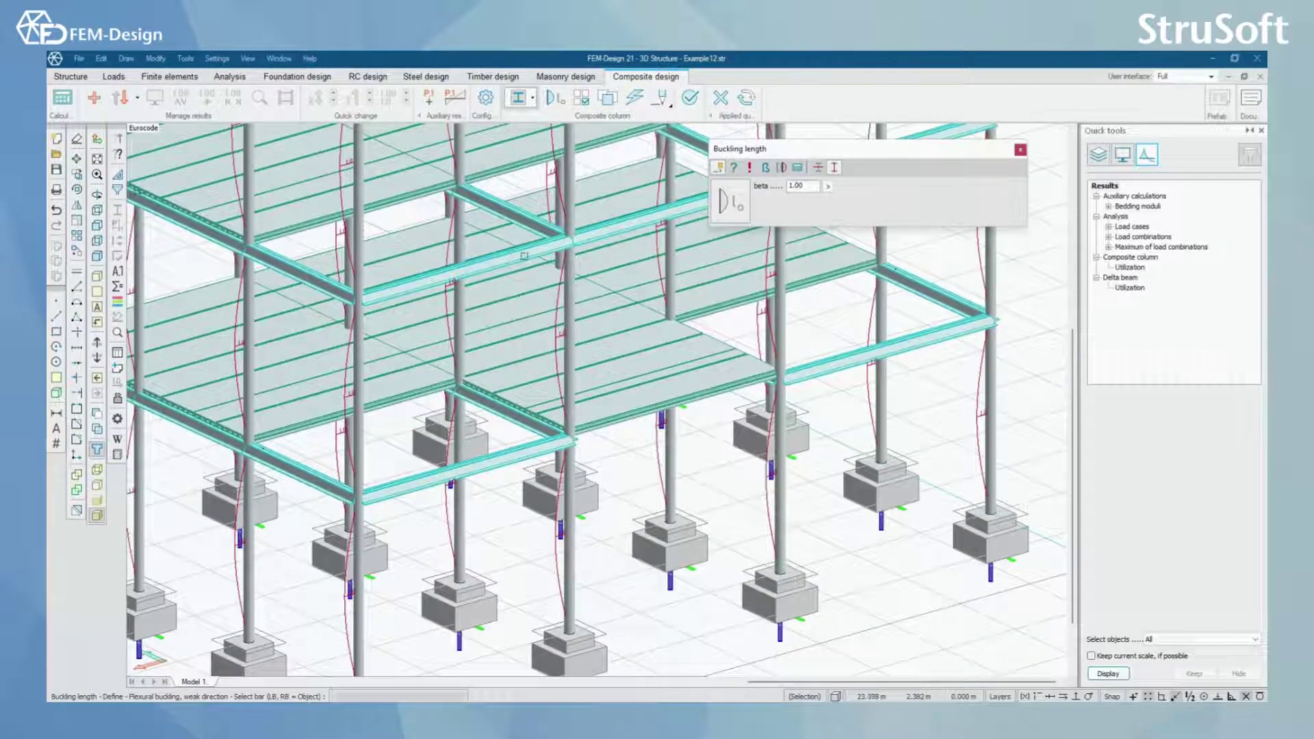
pyautogui.click(1021, 151)
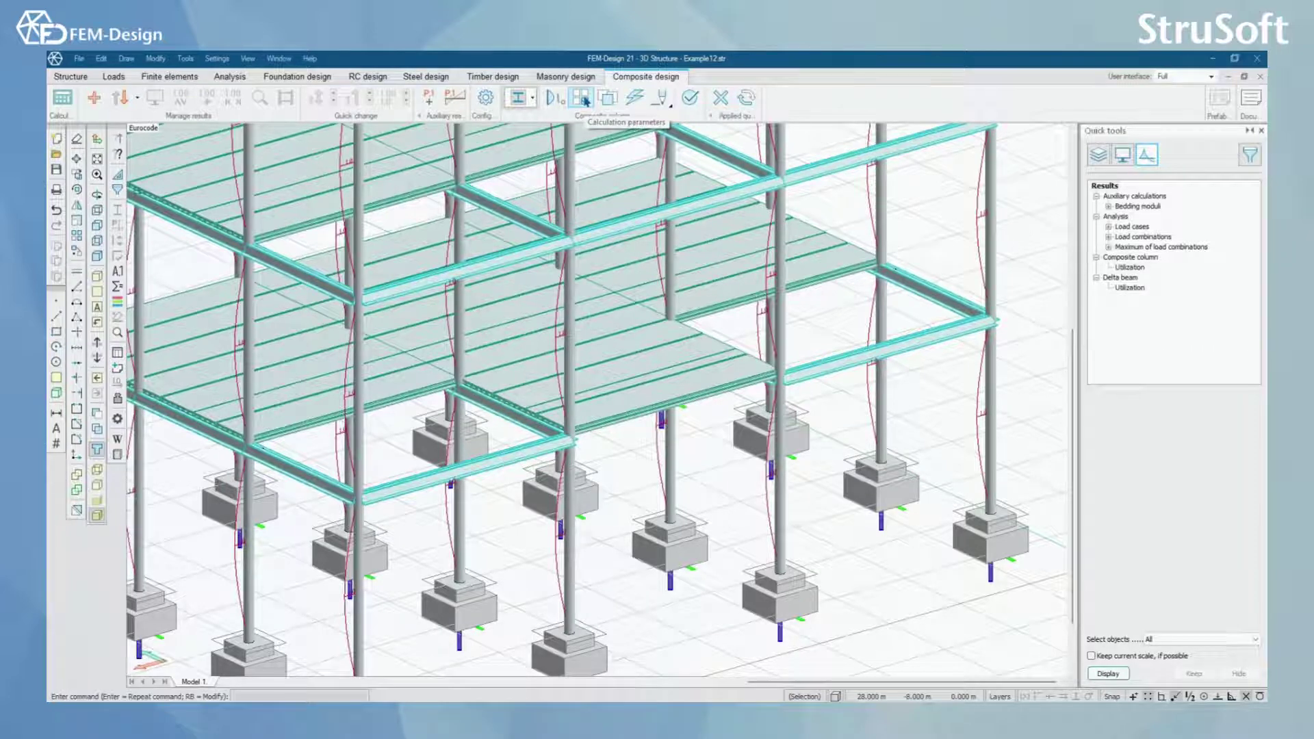
pyautogui.click(585, 102)
pyautogui.scroll(3, 489, 416)
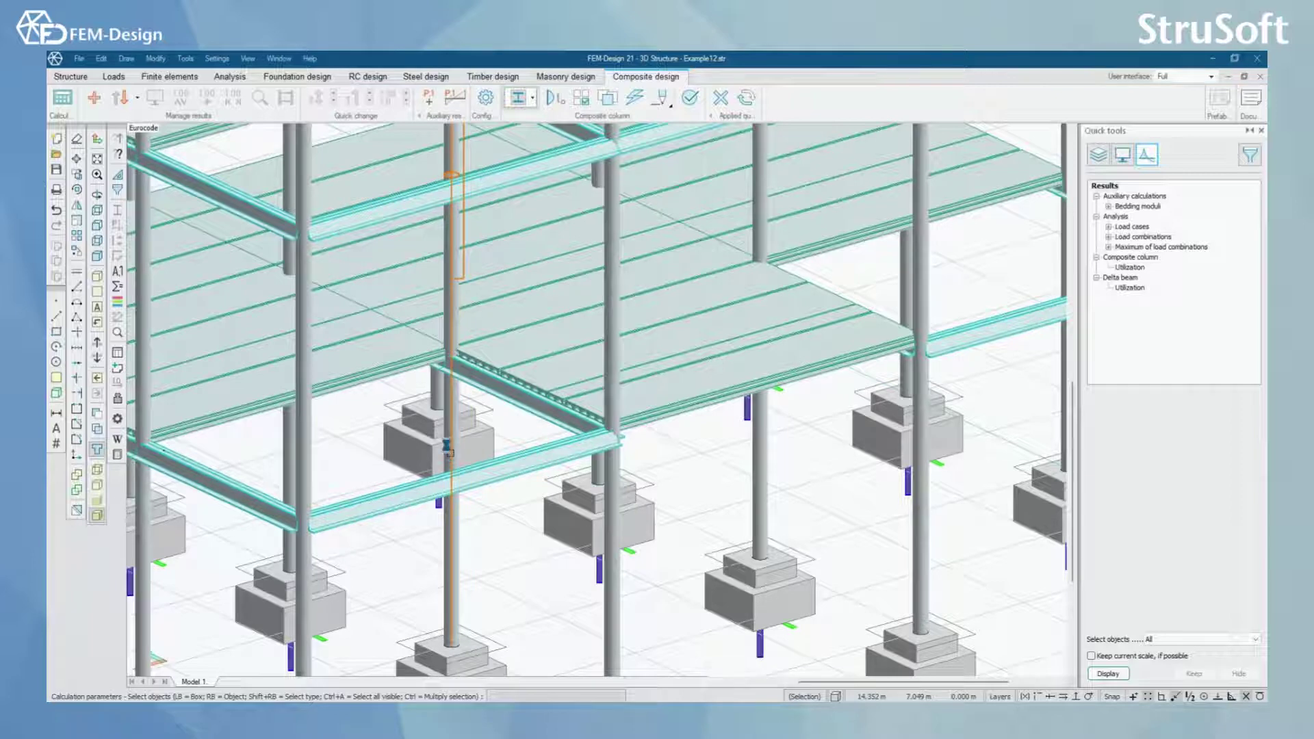
# Open a column's calculation parameters, check the 0.500 section spacing, and view the 120 min Fire settings
pyautogui.click(446, 448)
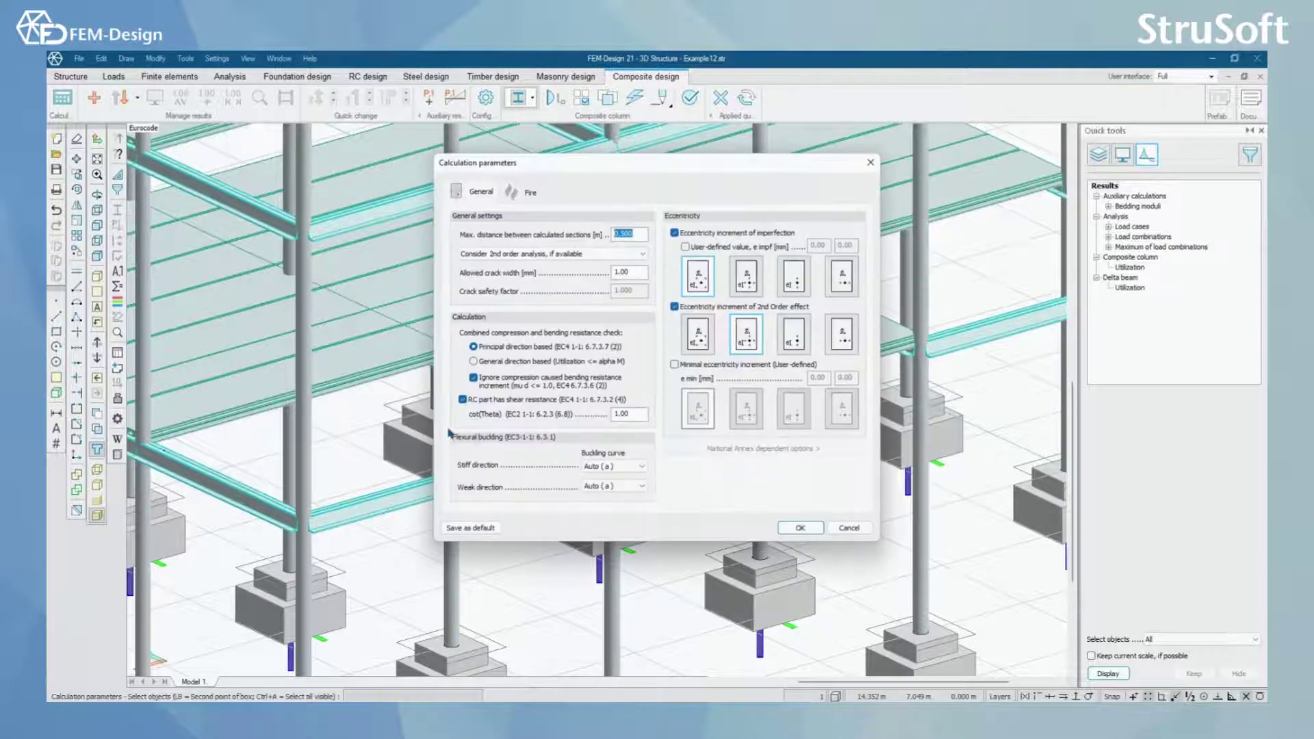
pyautogui.moveTo(646, 171); pyautogui.dragTo(677, 174)
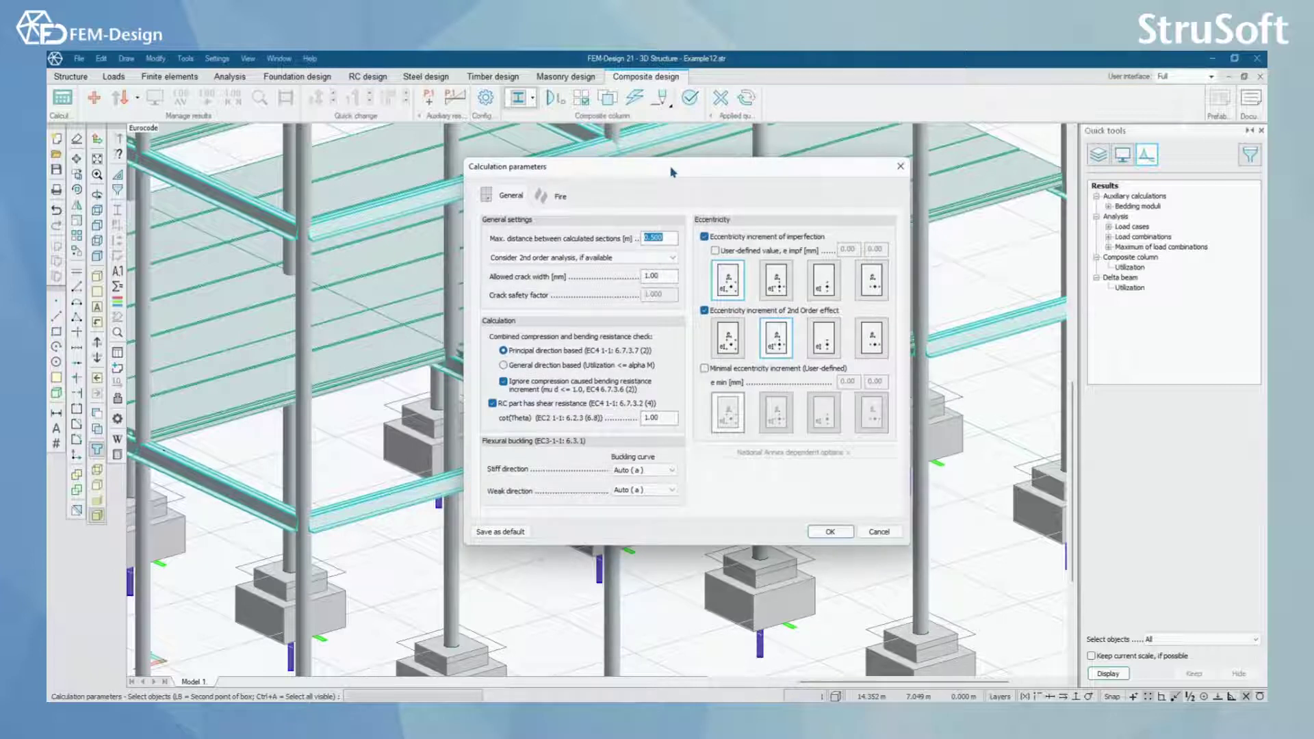
pyautogui.click(509, 197)
pyautogui.moveTo(674, 239); pyautogui.dragTo(522, 199)
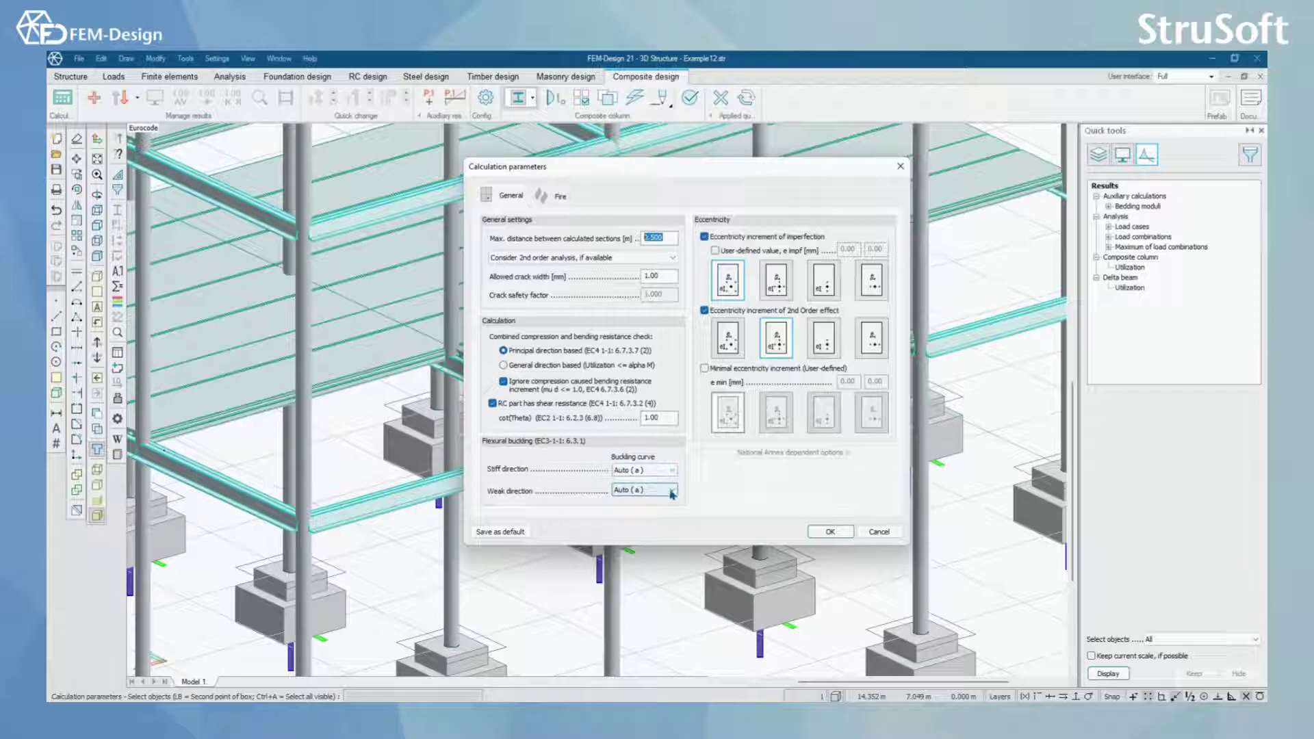
pyautogui.click(556, 201)
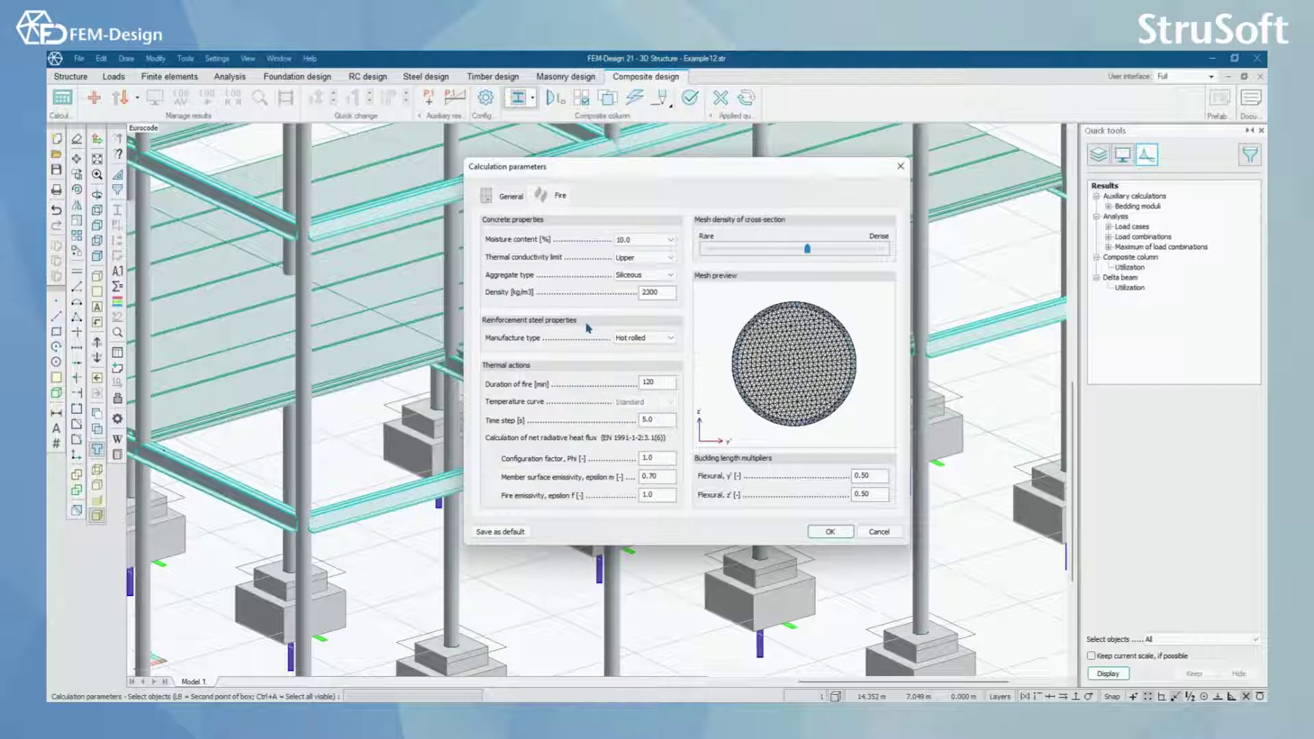
pyautogui.click(629, 338)
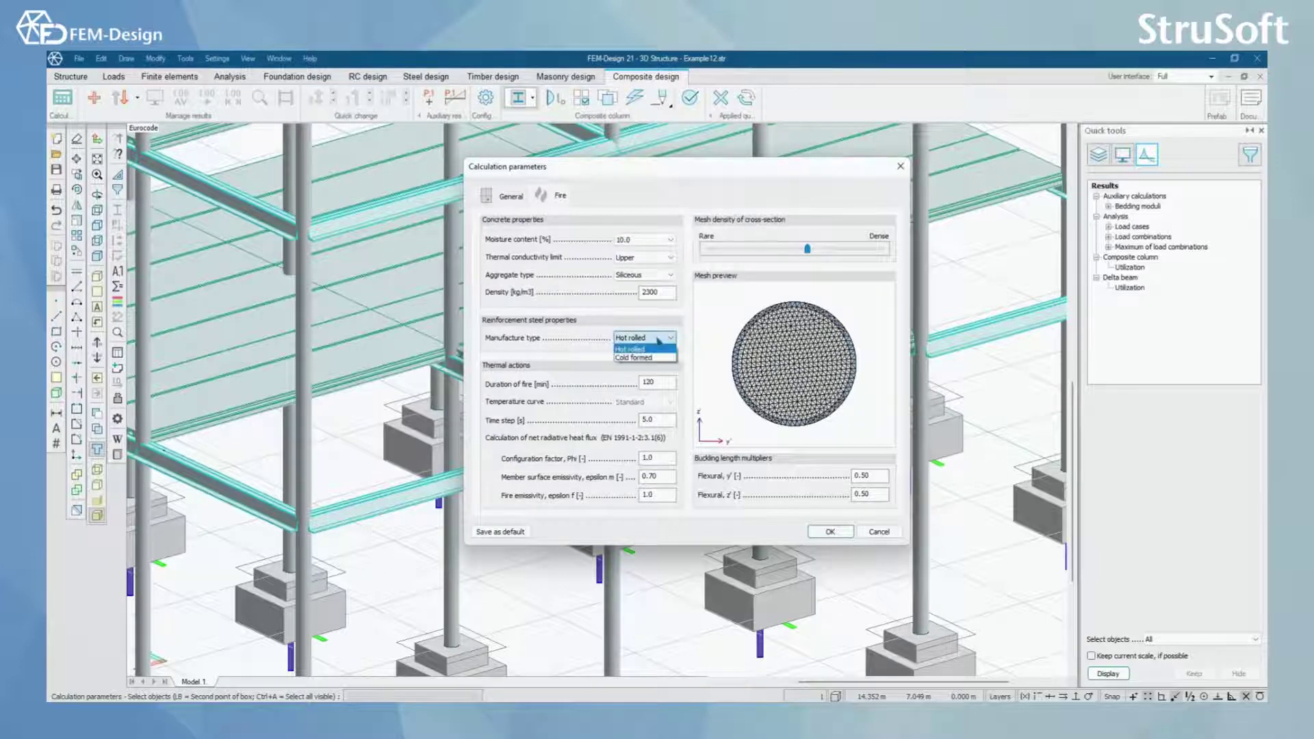
pyautogui.click(659, 341)
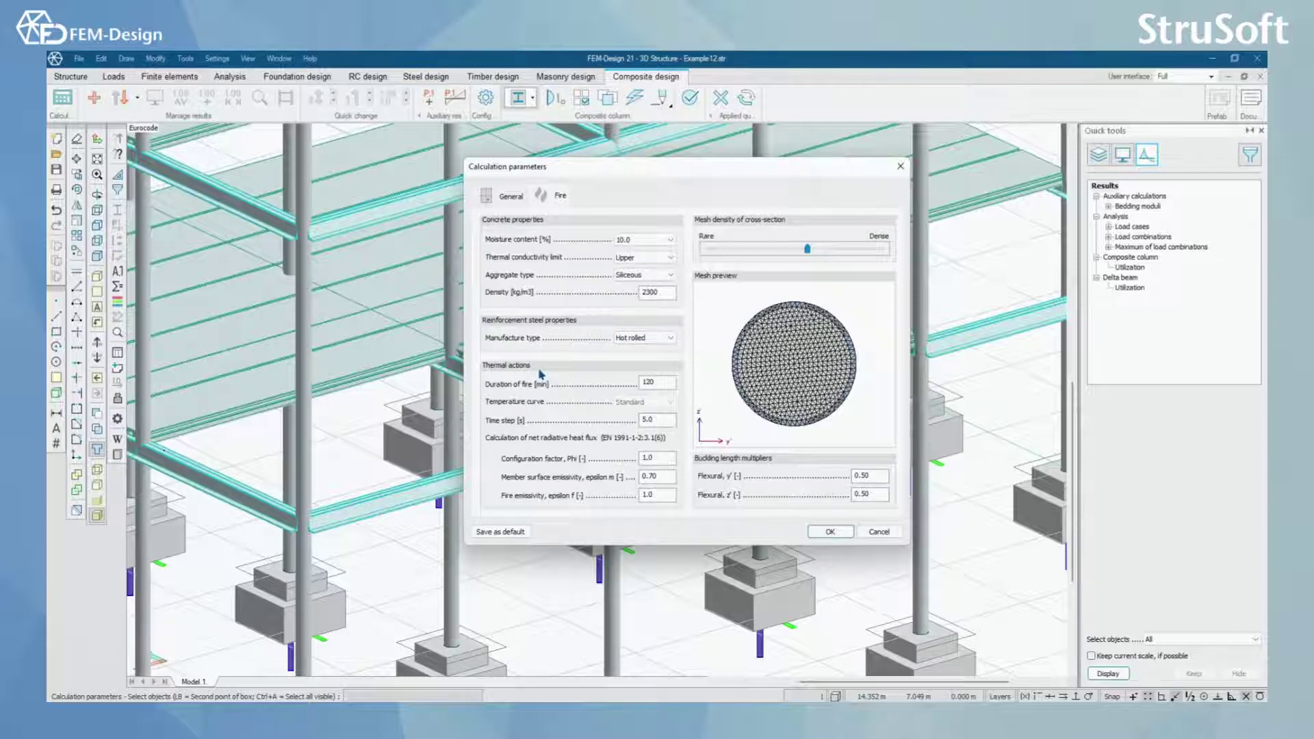
pyautogui.doubleClick(656, 382)
pyautogui.press('Tab')
pyautogui.doubleClick(671, 495)
pyautogui.moveTo(808, 249)
pyautogui.mouseDown()
pyautogui.moveTo(757, 250)
pyautogui.moveTo(809, 251)
pyautogui.mouseUp()
# Accept the column calculation parameters and launch Parametric reinforcement from the Manual design options
pyautogui.click(830, 532)
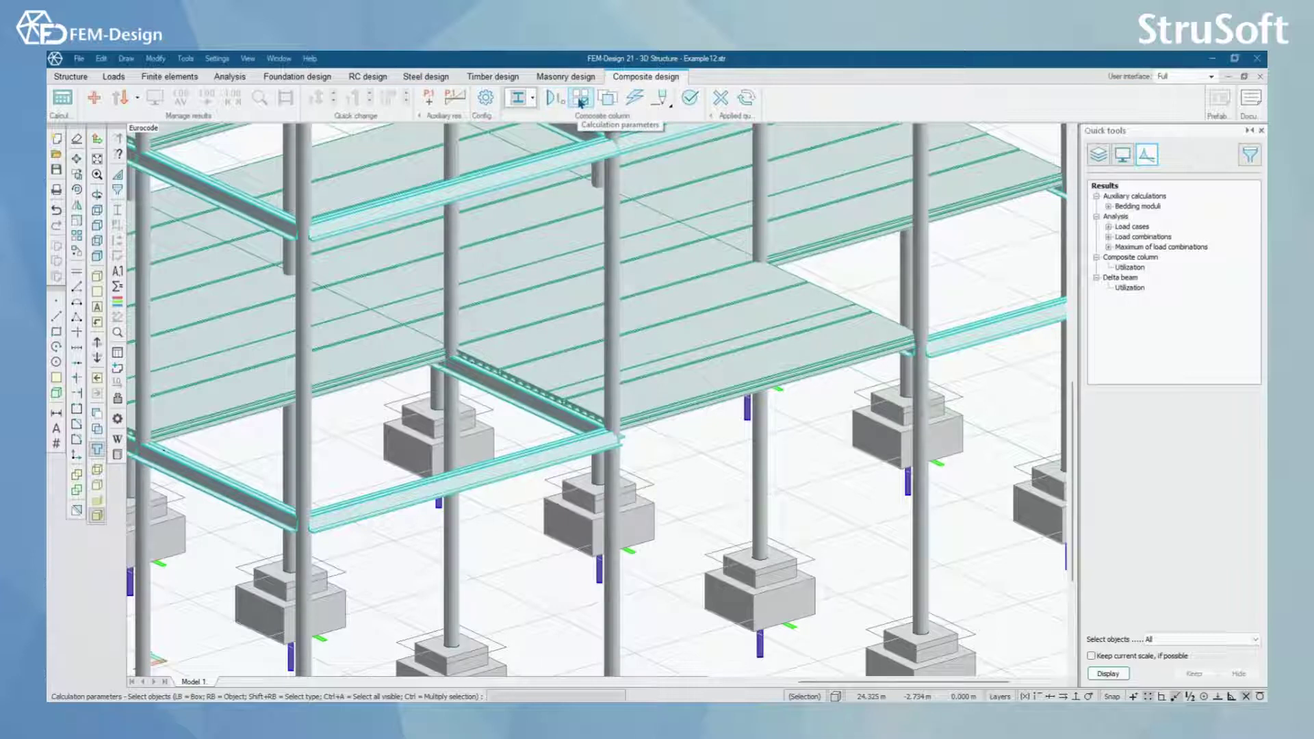
pyautogui.click(661, 100)
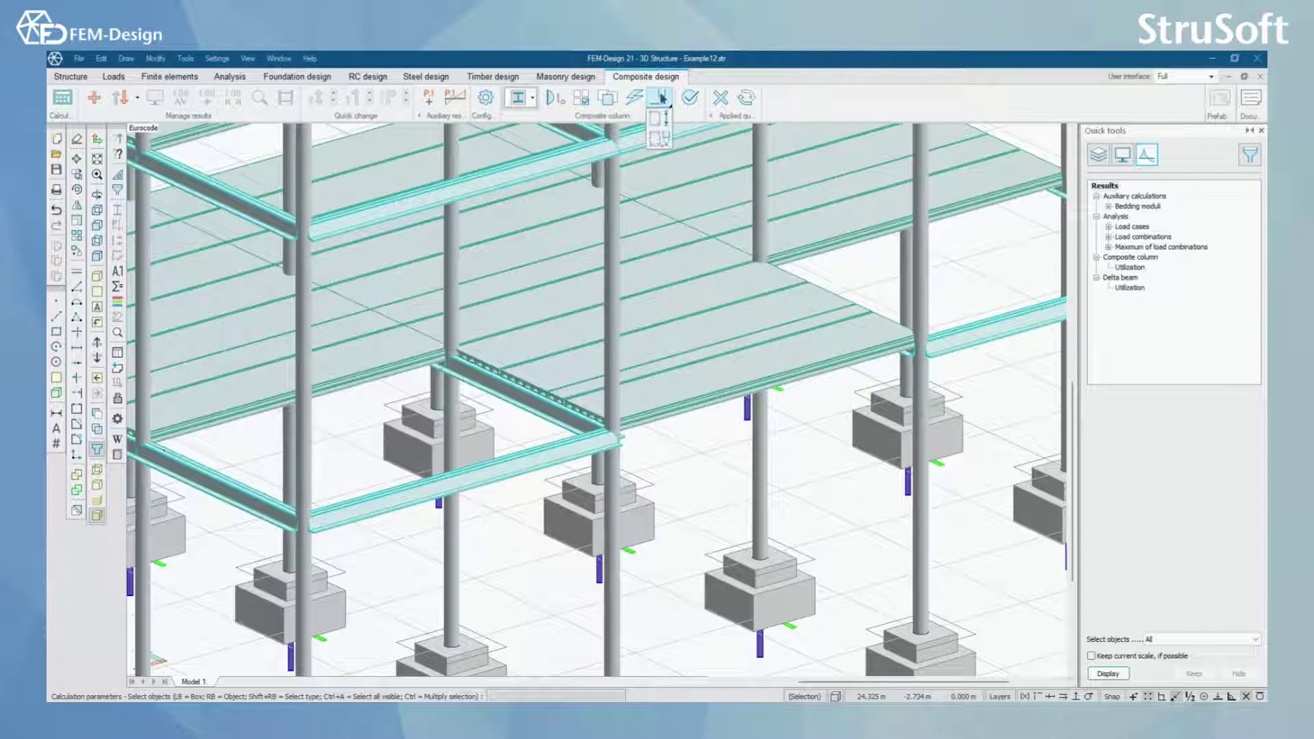
pyautogui.click(660, 124)
pyautogui.scroll(-3, 541, 381)
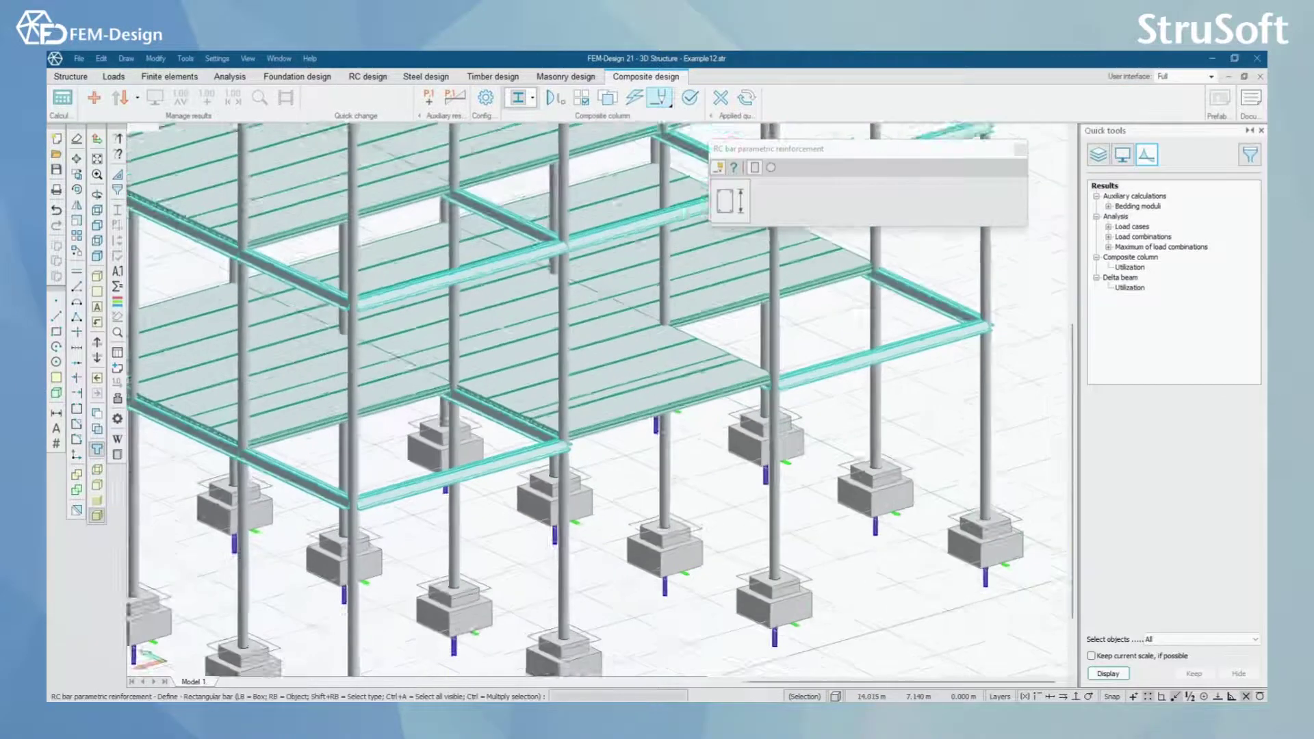
pyautogui.moveTo(540, 382); pyautogui.dragTo(582, 383, button='middle')
pyautogui.scroll(5, 482, 573)
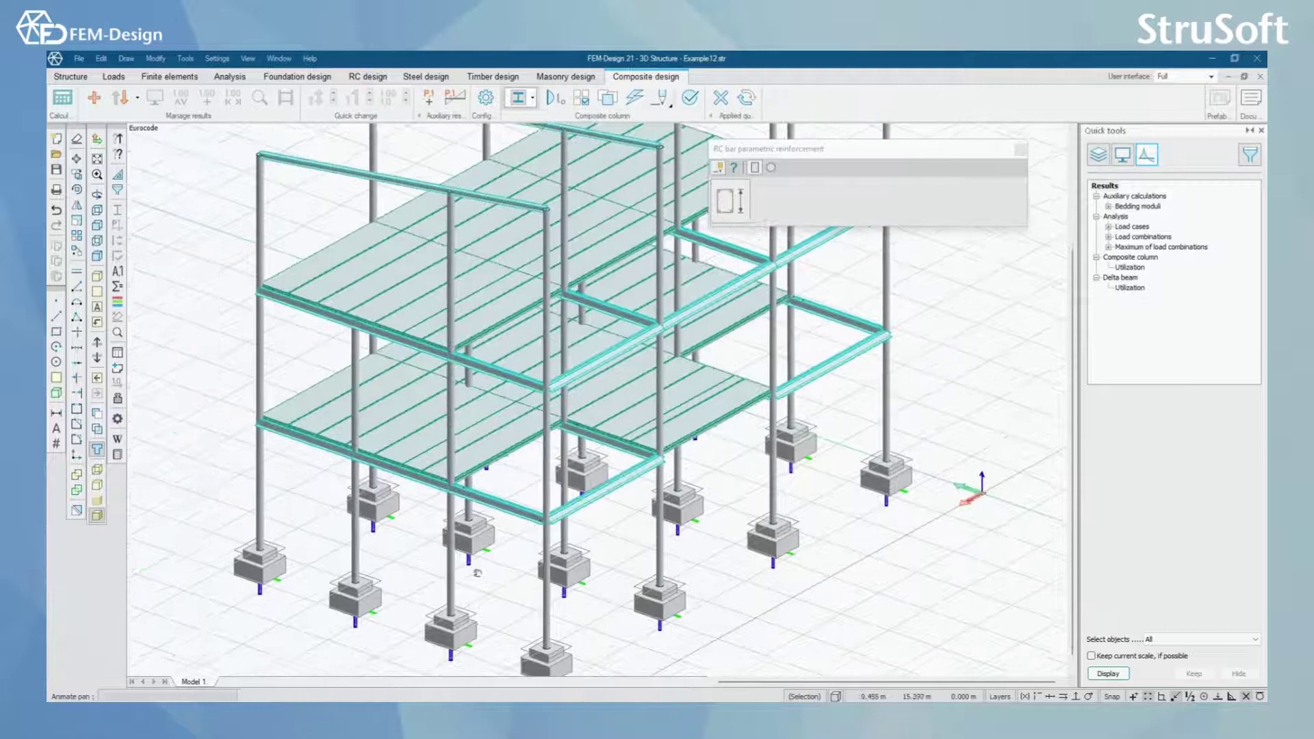
pyautogui.scroll(3, 462, 467)
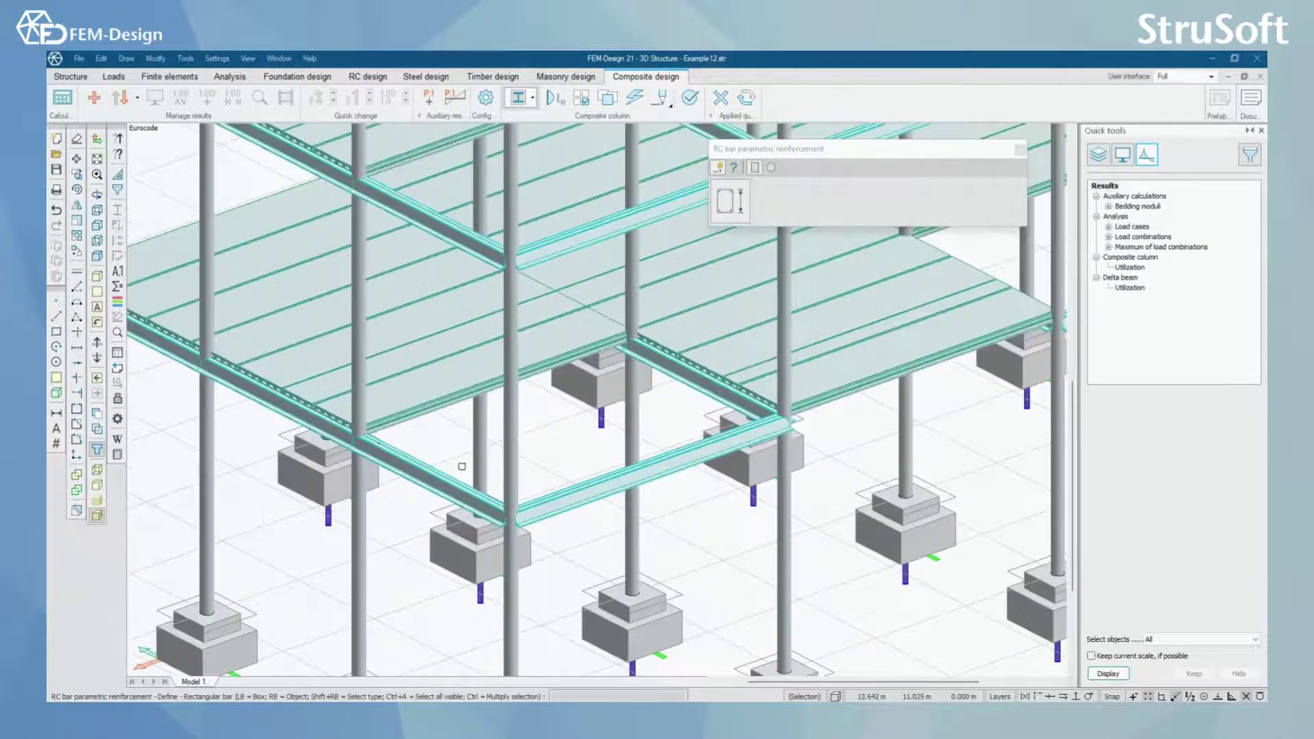
# Manually design the circular column, rotating its 3D bar view to inspect the 96Ø8/100 stirrups, then accept
pyautogui.click(663, 101)
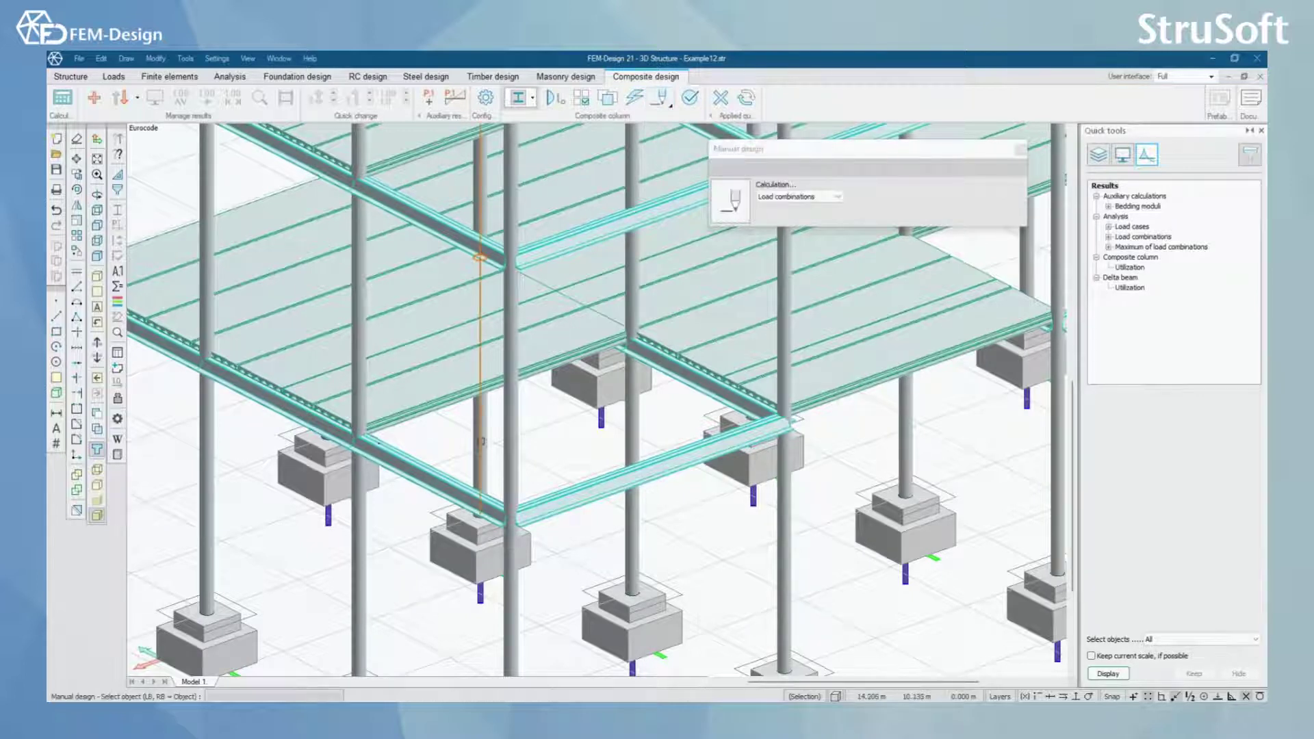
pyautogui.click(481, 441)
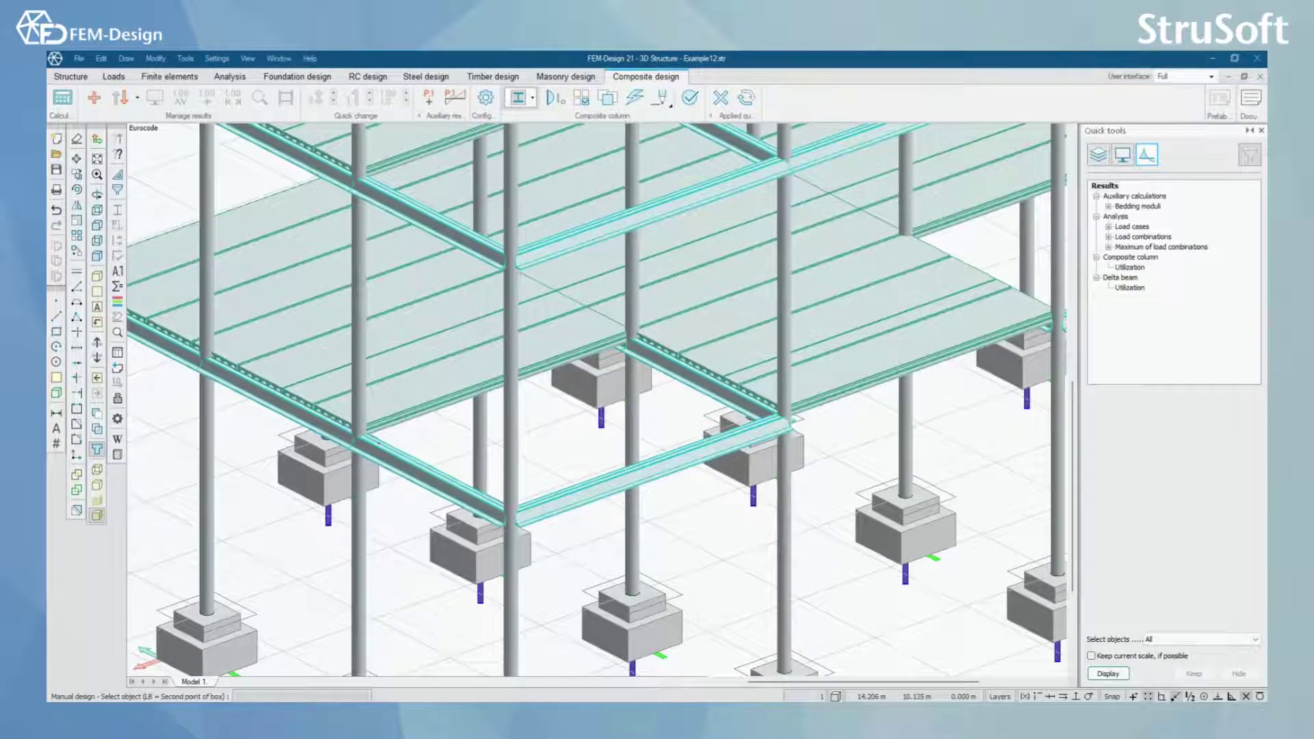
pyautogui.press('Return')
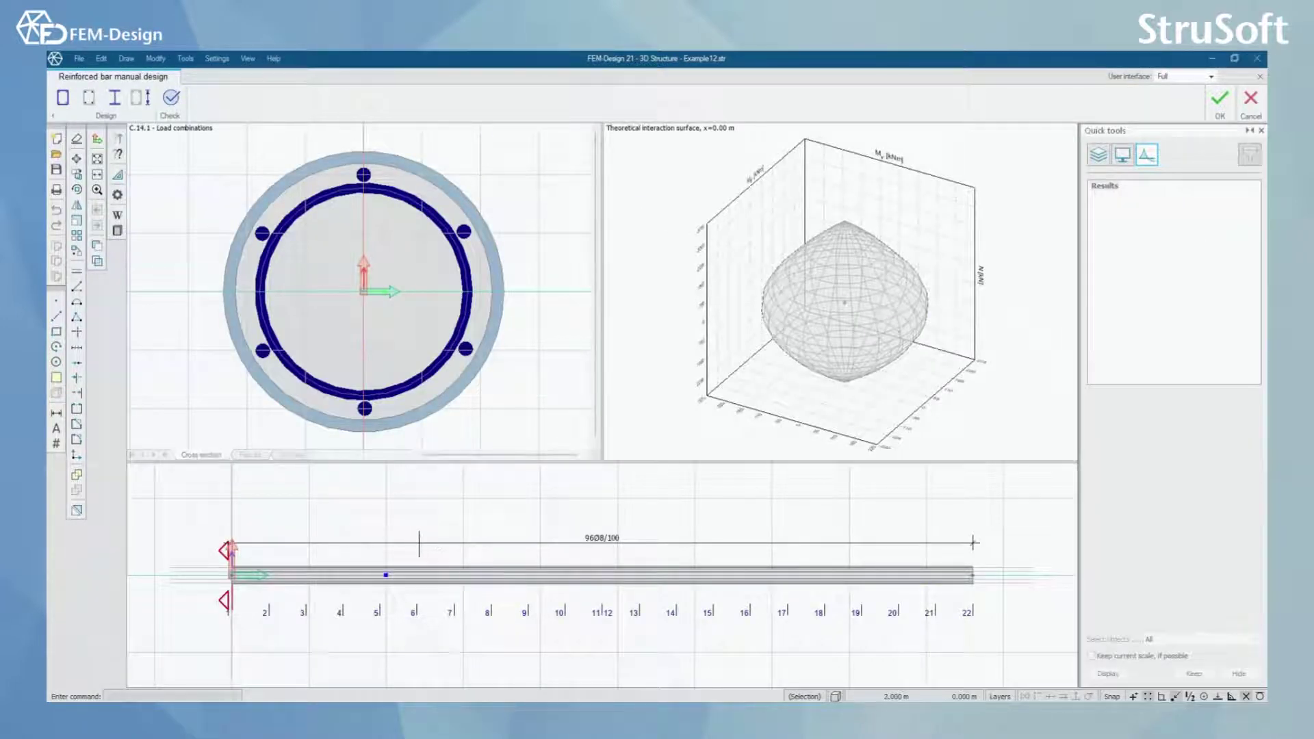
pyautogui.scroll(-1, 457, 576)
pyautogui.scroll(1, 394, 354)
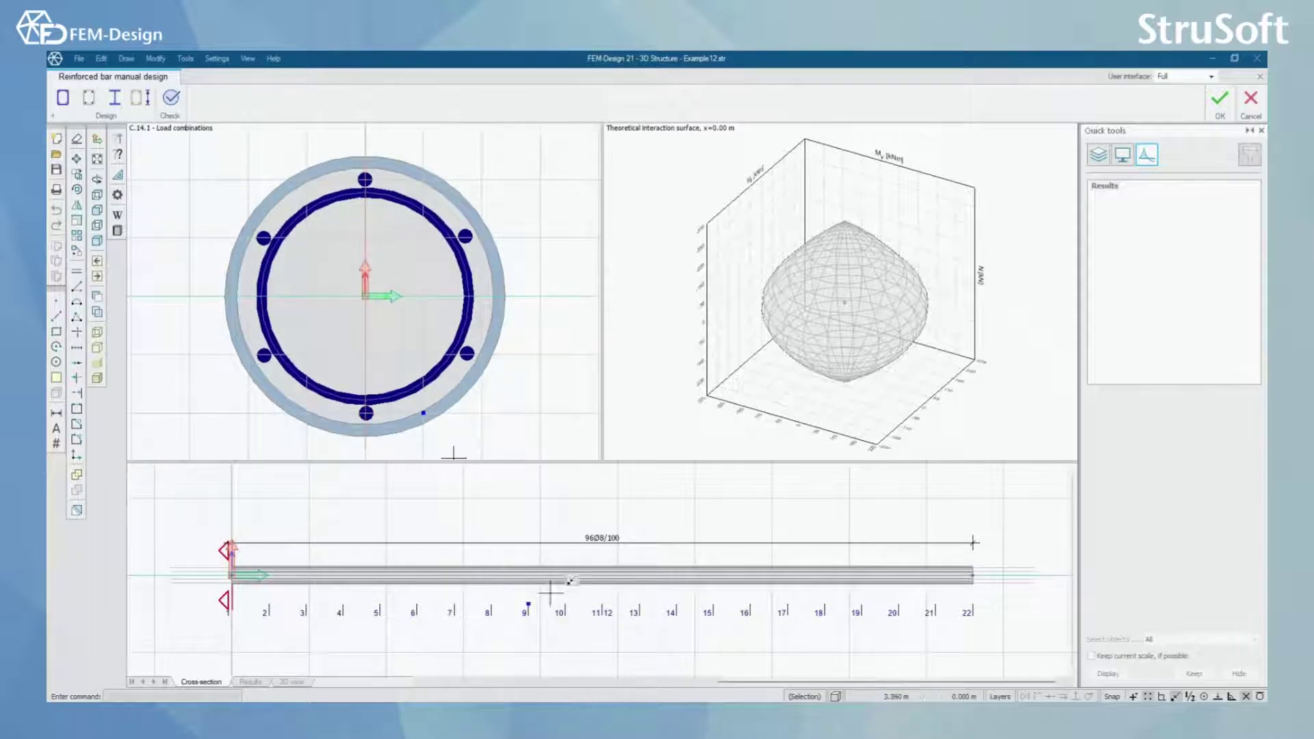
pyautogui.keyDown('shift'); pyautogui.moveTo(488, 602); pyautogui.dragTo(517, 676, button='middle'); pyautogui.keyUp('shift')
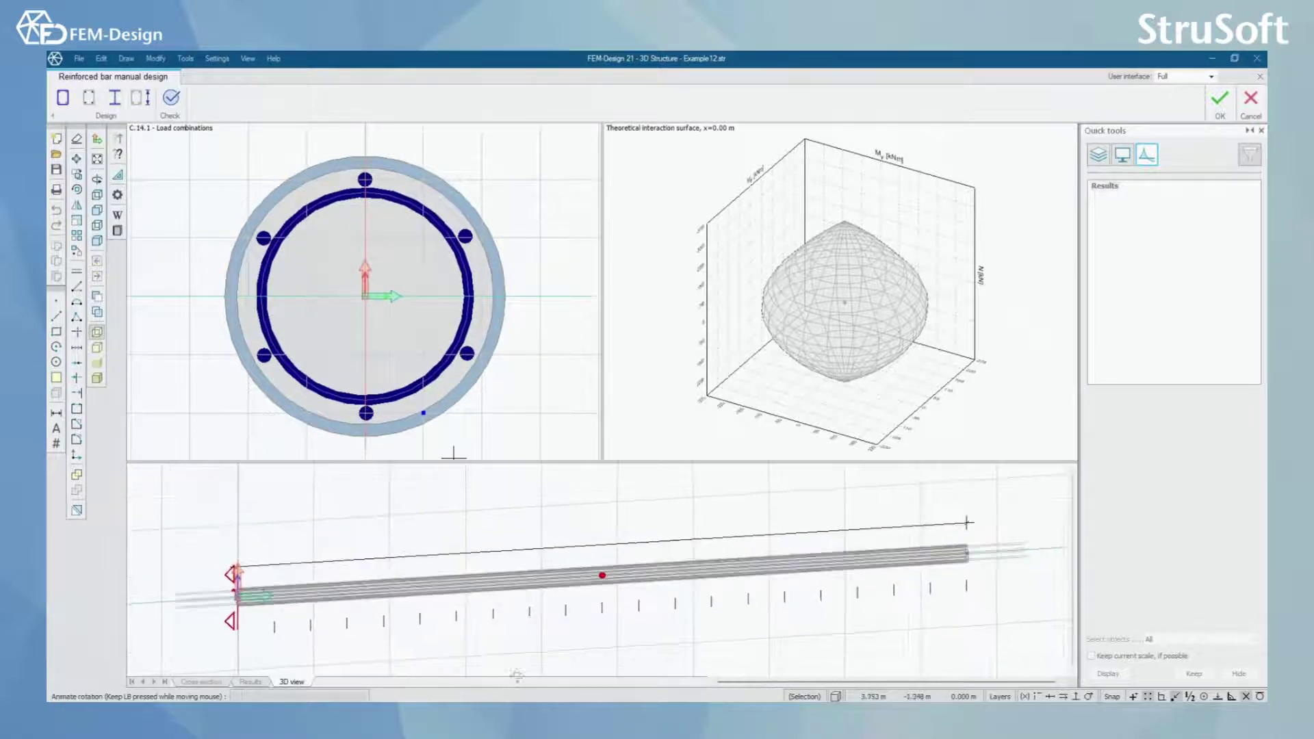
pyautogui.moveTo(516, 677); pyautogui.dragTo(528, 579)
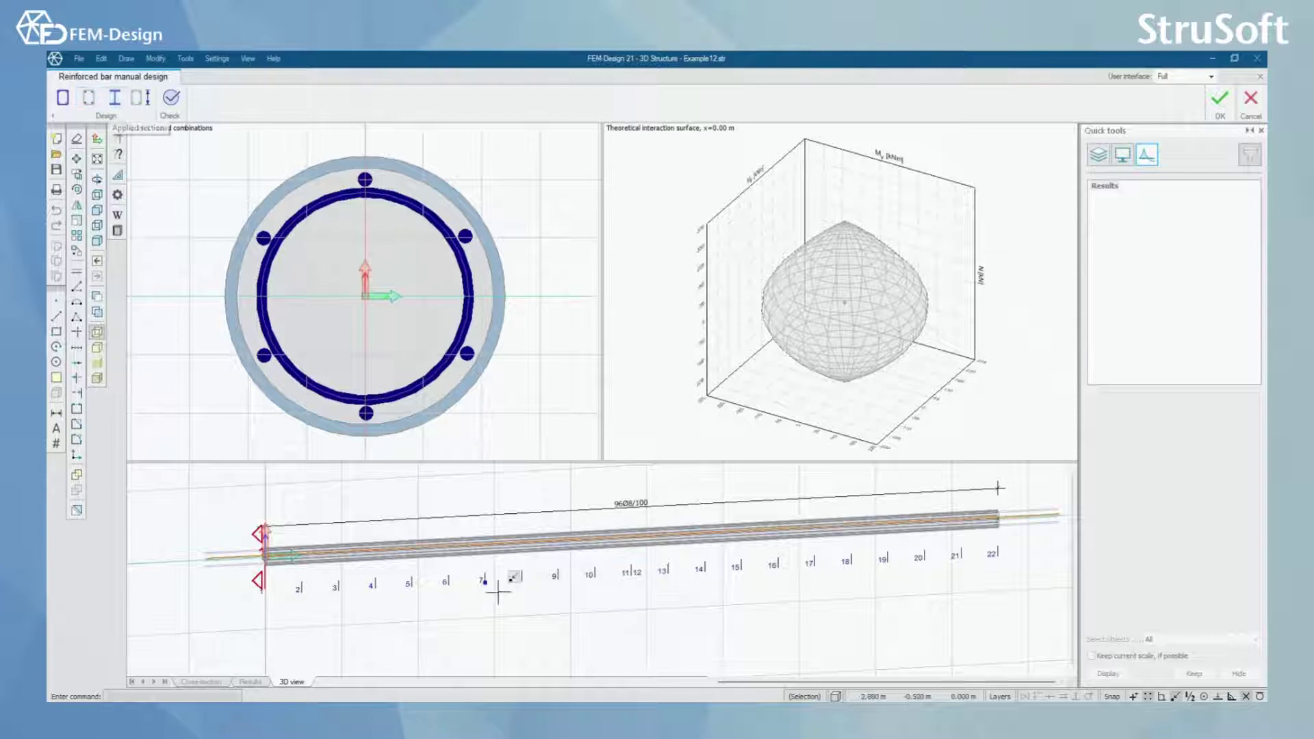
pyautogui.keyDown('shift'); pyautogui.moveTo(496, 589); pyautogui.dragTo(500, 584, button='middle'); pyautogui.keyUp('shift')
pyautogui.click(1224, 106)
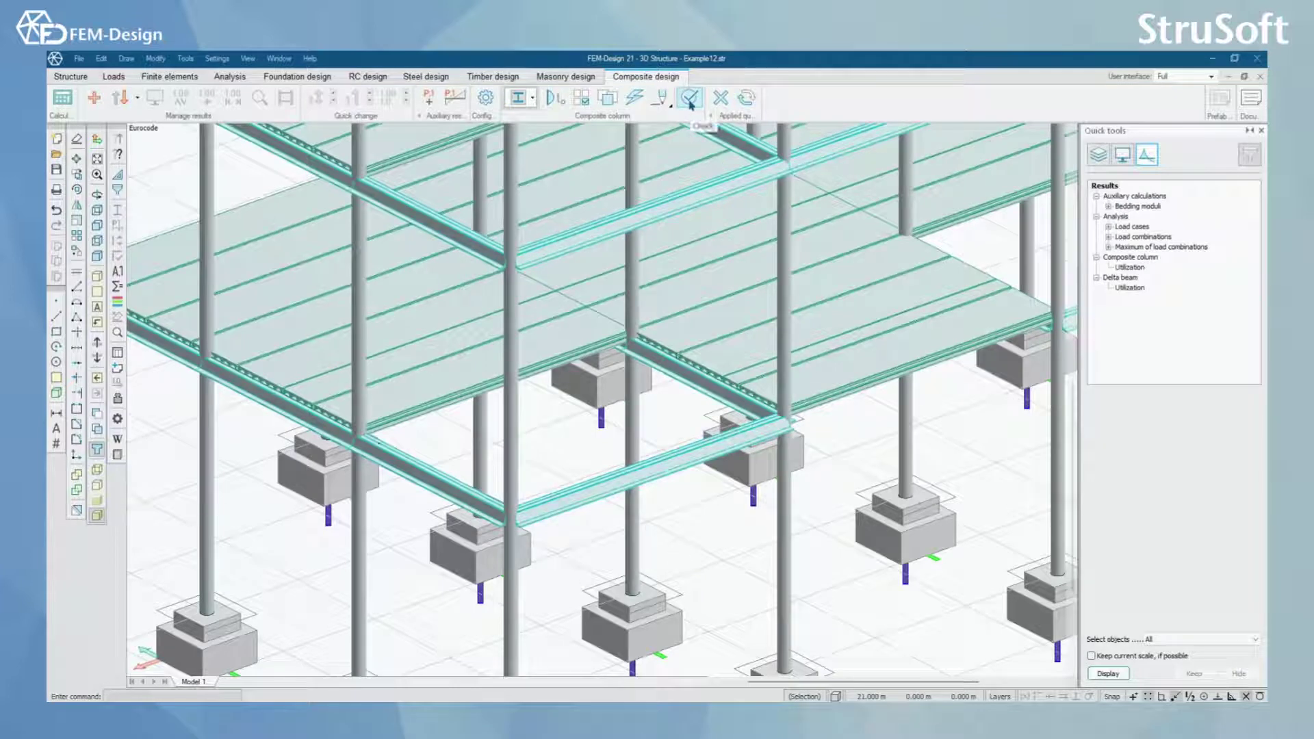
# Recheck column C.14.1 and display composite column utilization for maximum load combinations, Column E1-7 at 48%
pyautogui.click(690, 98)
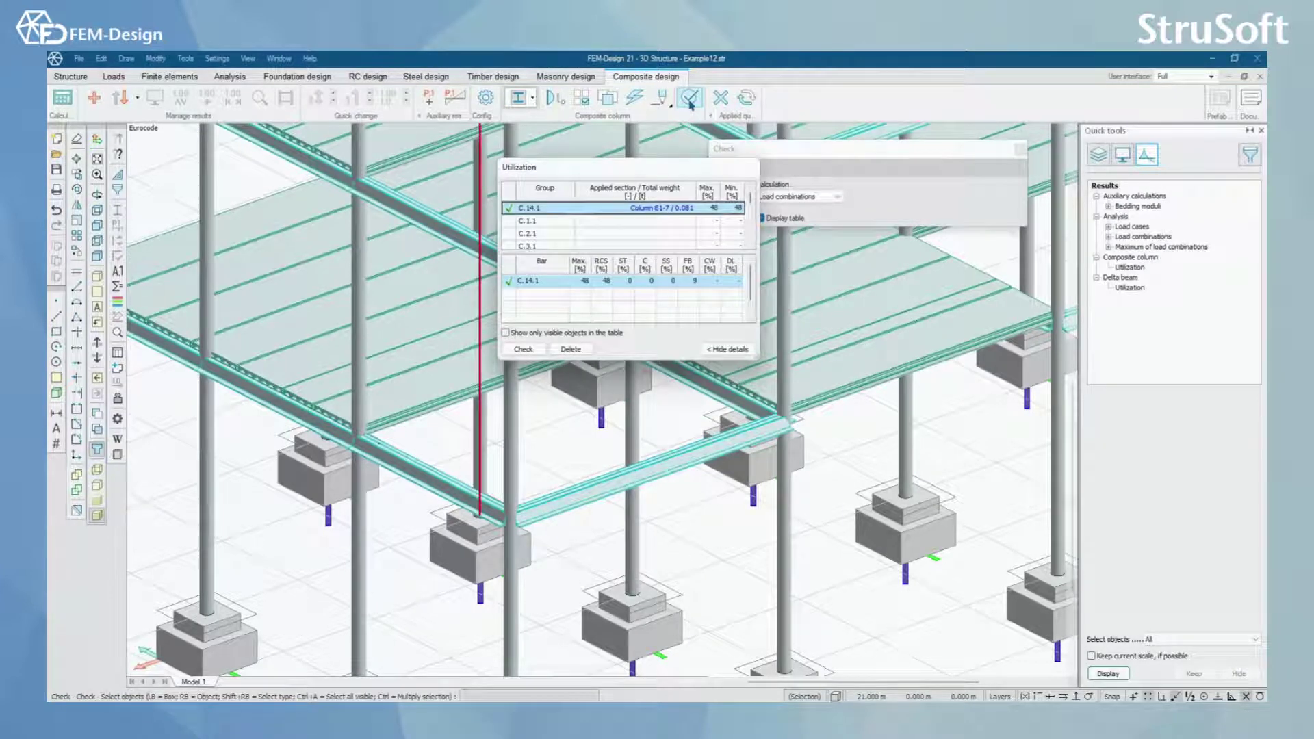
pyautogui.click(480, 257)
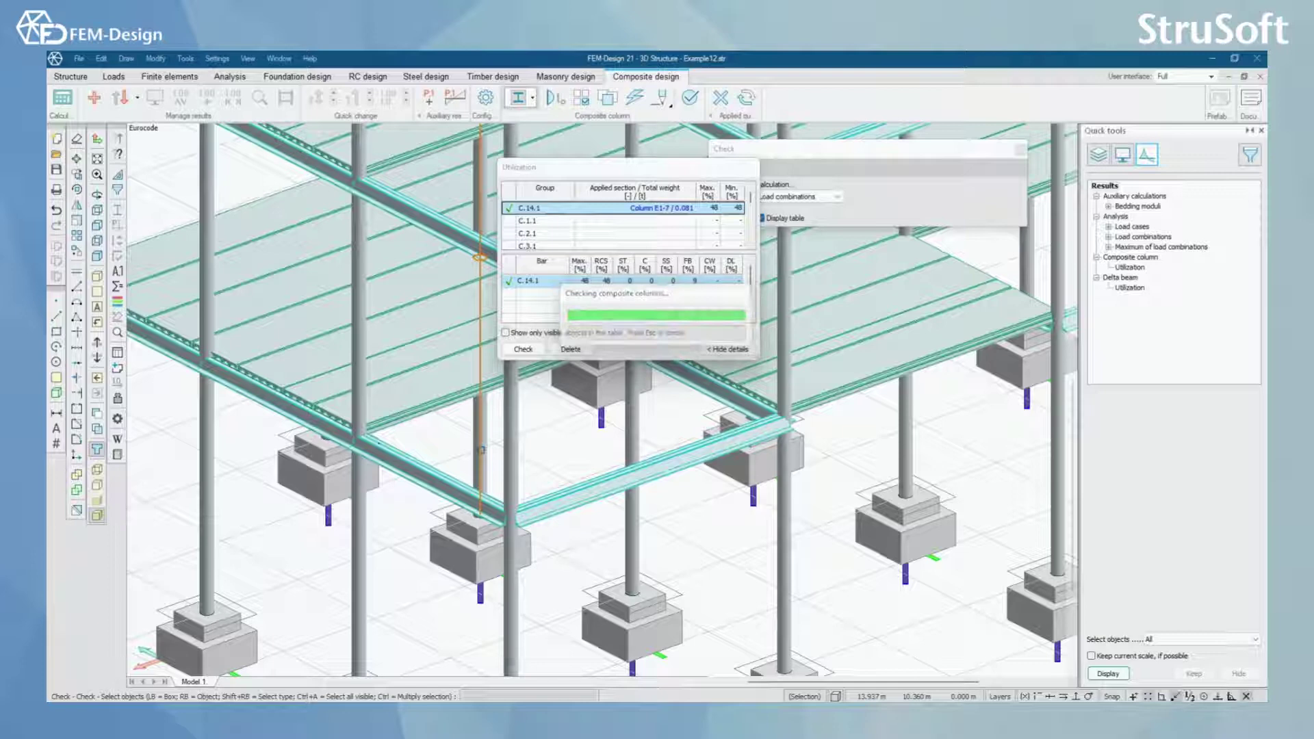
pyautogui.moveTo(482, 450); pyautogui.dragTo(451, 437, button='middle')
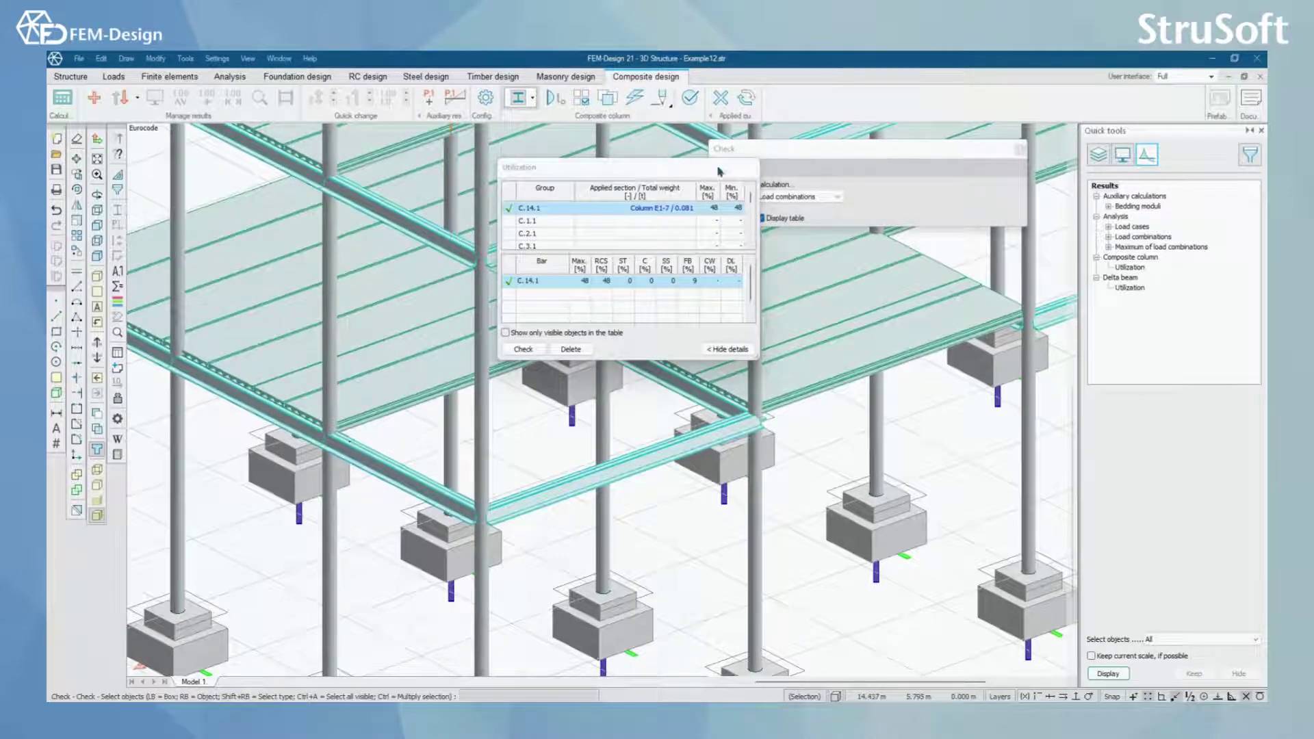
pyautogui.moveTo(721, 172); pyautogui.dragTo(888, 240)
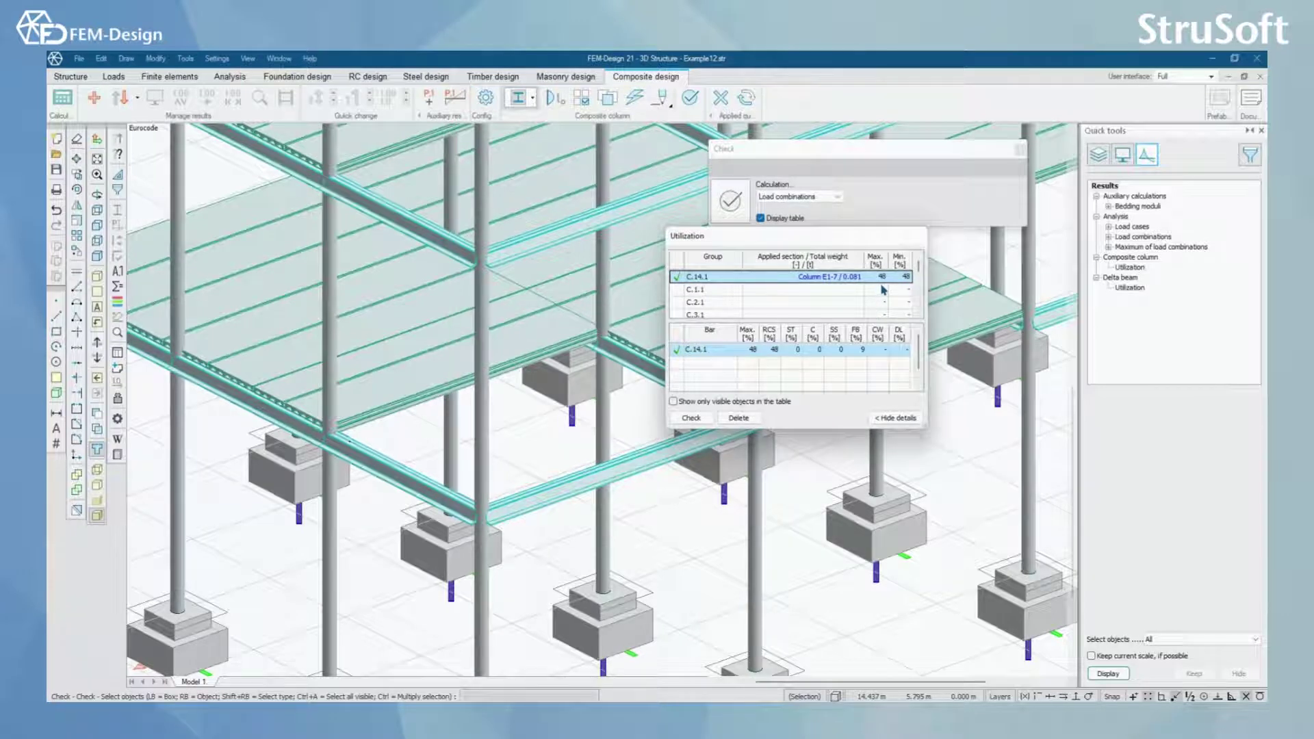
pyautogui.click(1137, 270)
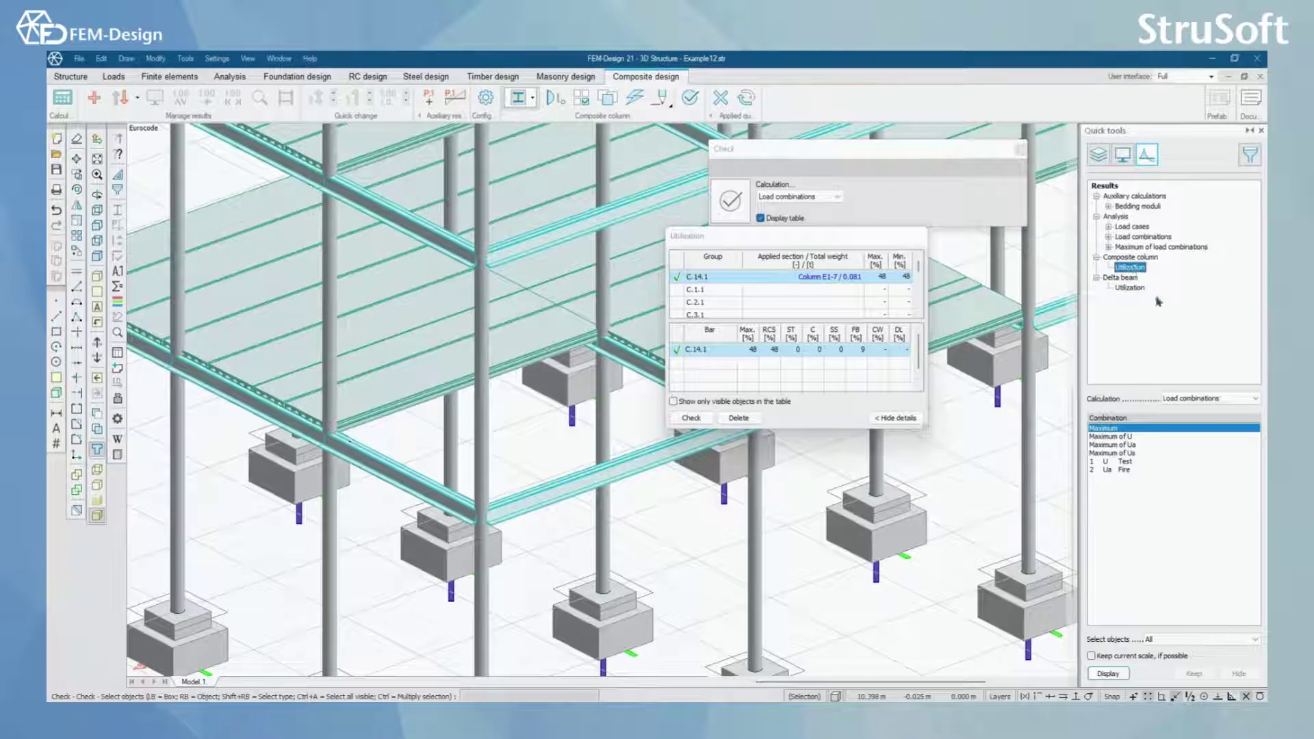
pyautogui.click(1109, 675)
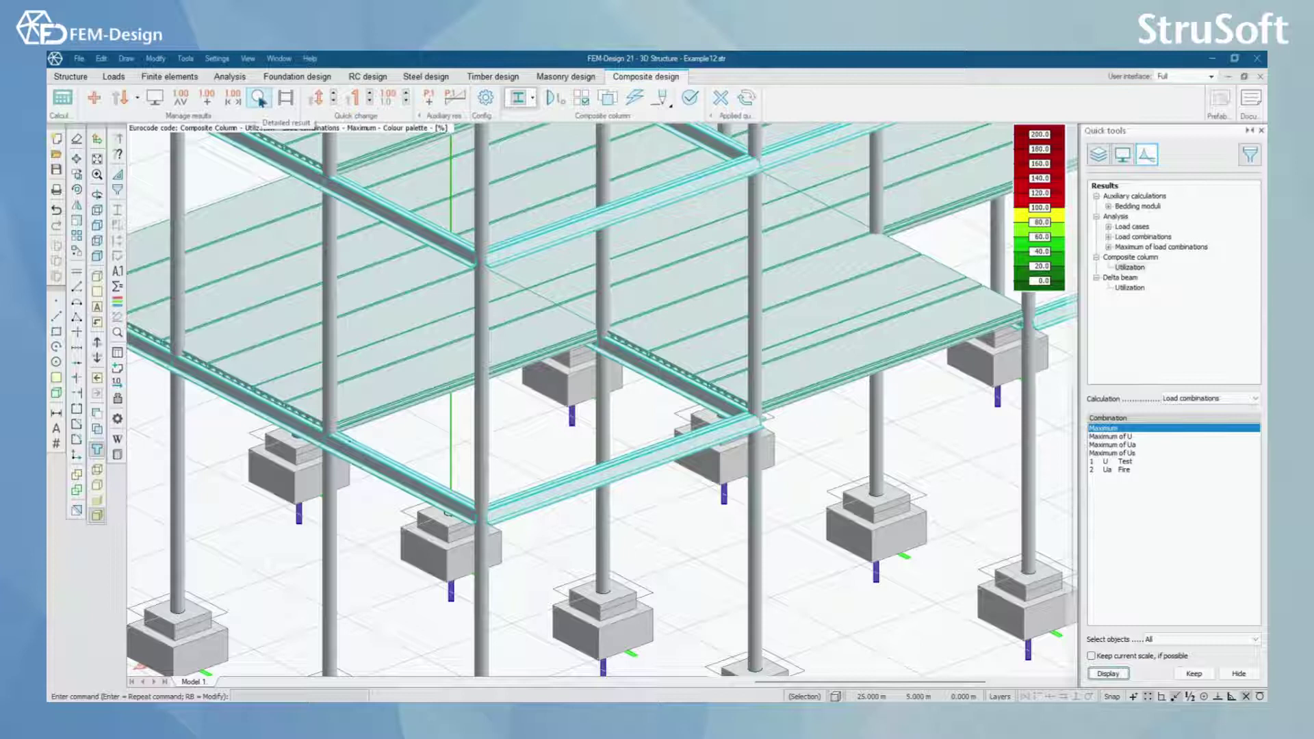
pyautogui.click(260, 100)
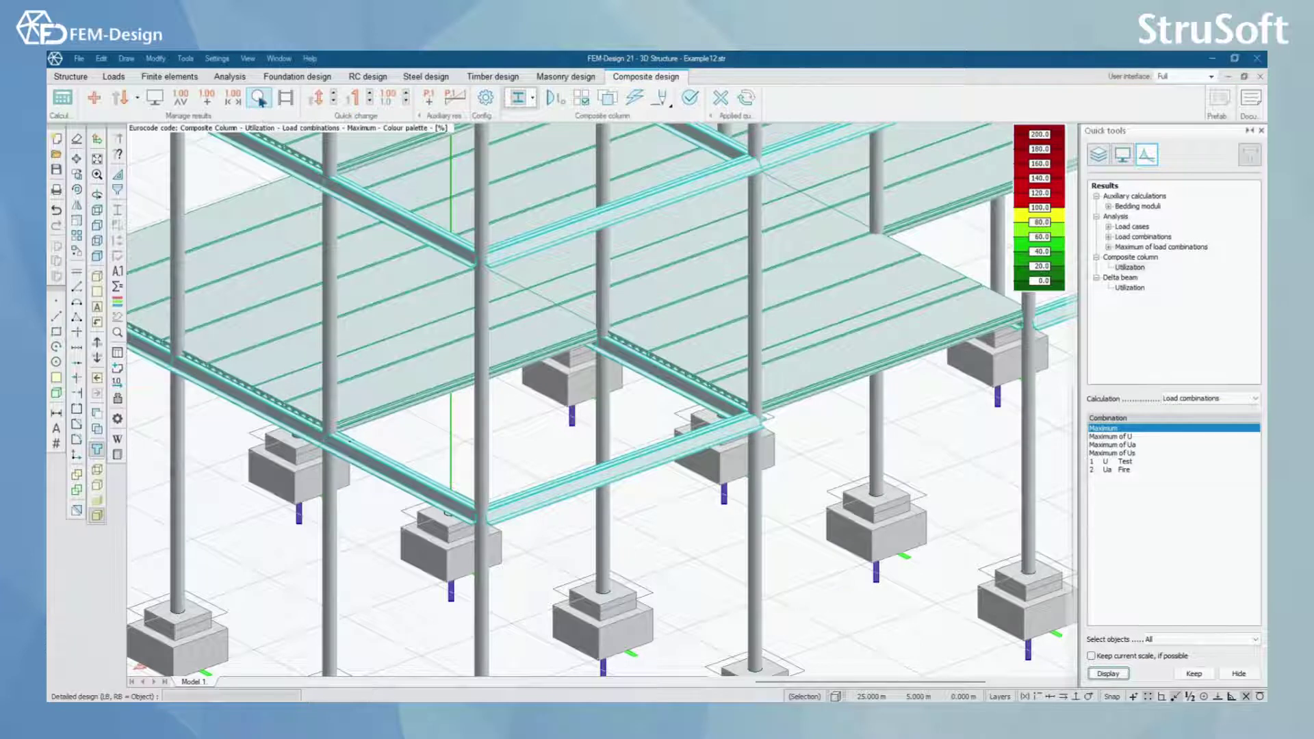
pyautogui.click(450, 443)
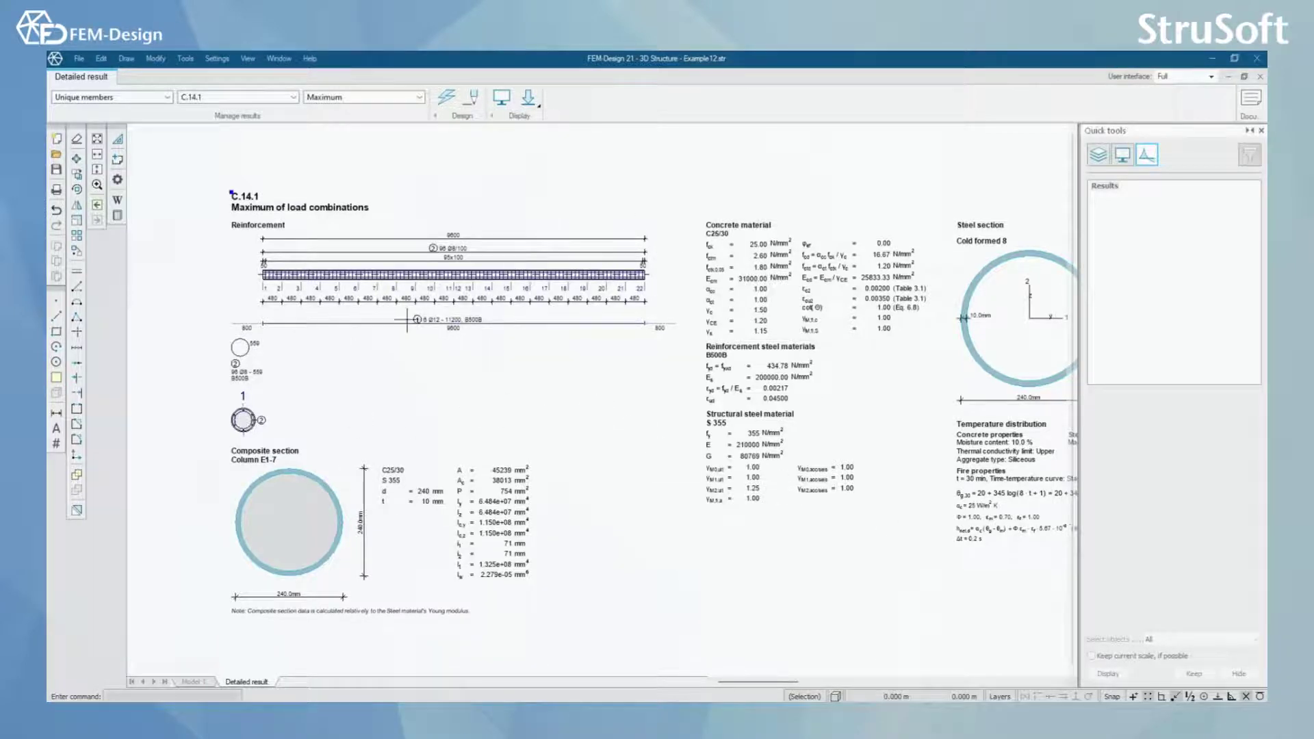
pyautogui.moveTo(876, 417)
pyautogui.mouseDown(button='middle')
pyautogui.moveTo(420, 388)
pyautogui.moveTo(322, 399)
pyautogui.mouseUp(button='middle')
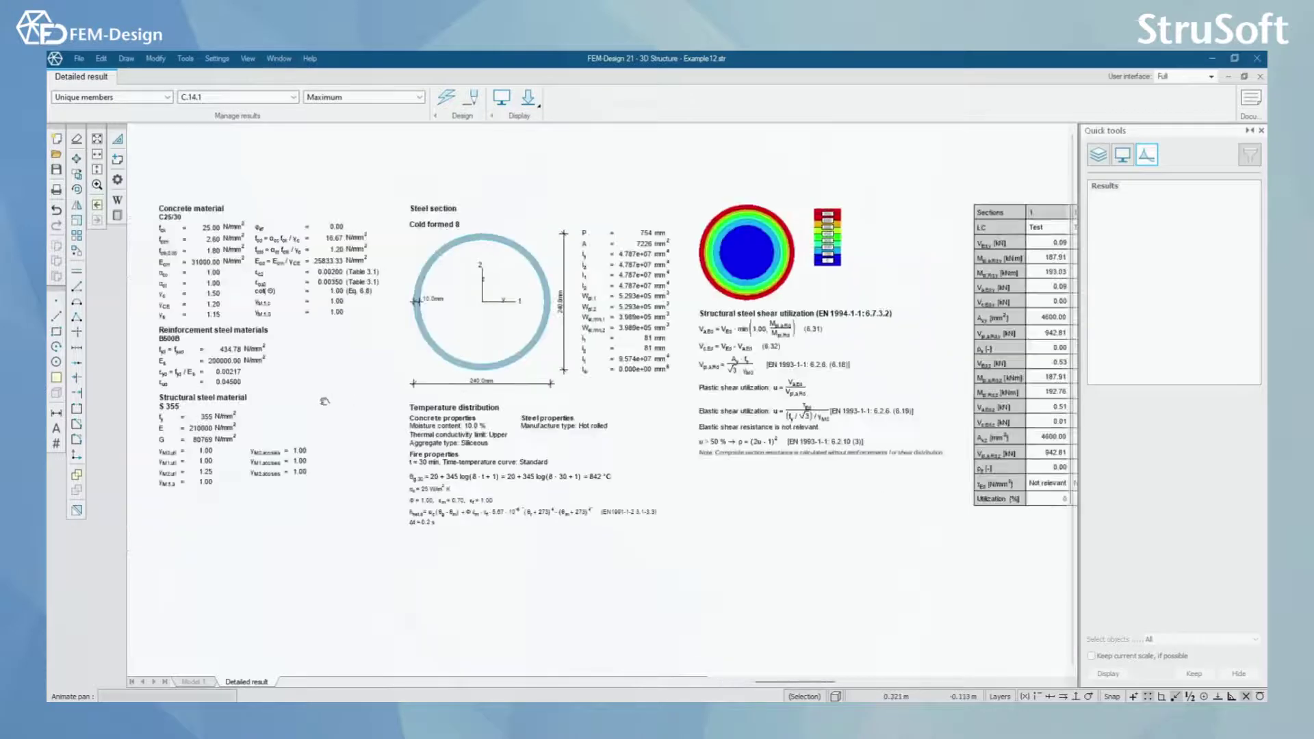
pyautogui.click(419, 98)
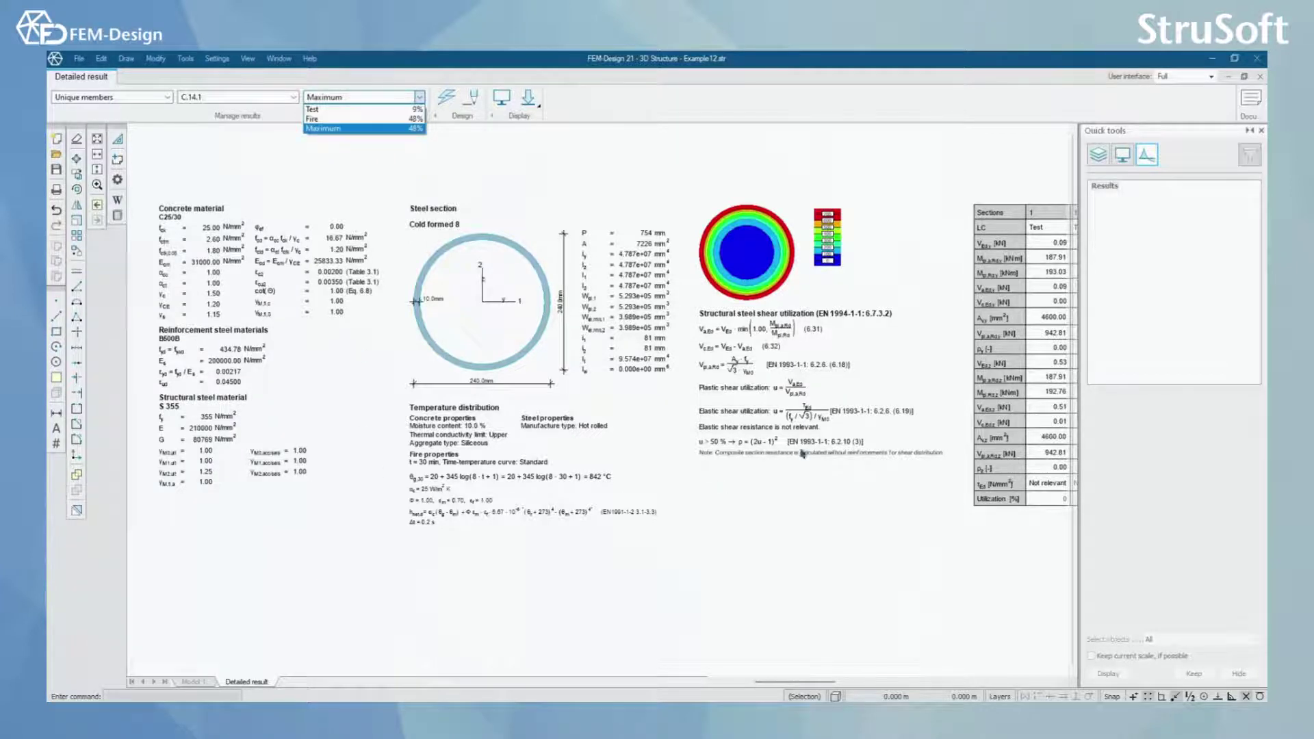
pyautogui.click(911, 272)
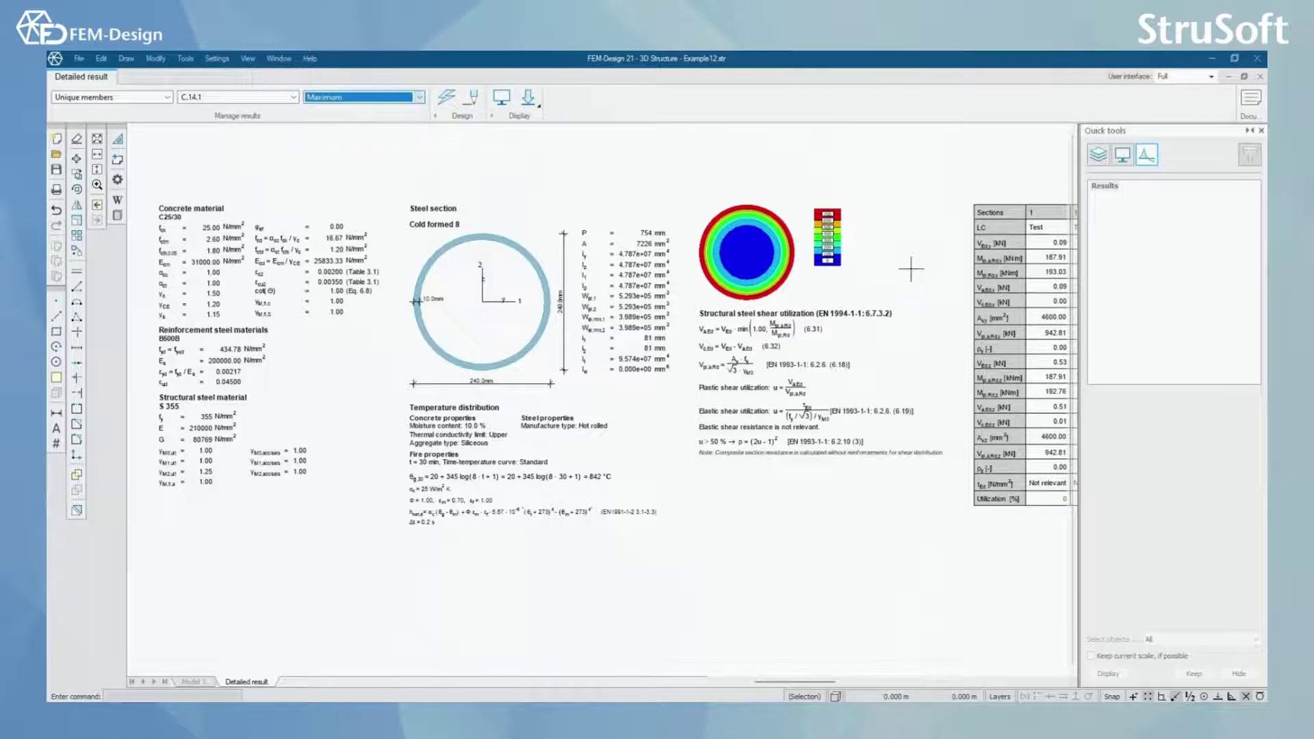
pyautogui.moveTo(599, 439); pyautogui.dragTo(299, 449, button='middle')
pyautogui.moveTo(703, 432); pyautogui.dragTo(328, 468, button='middle')
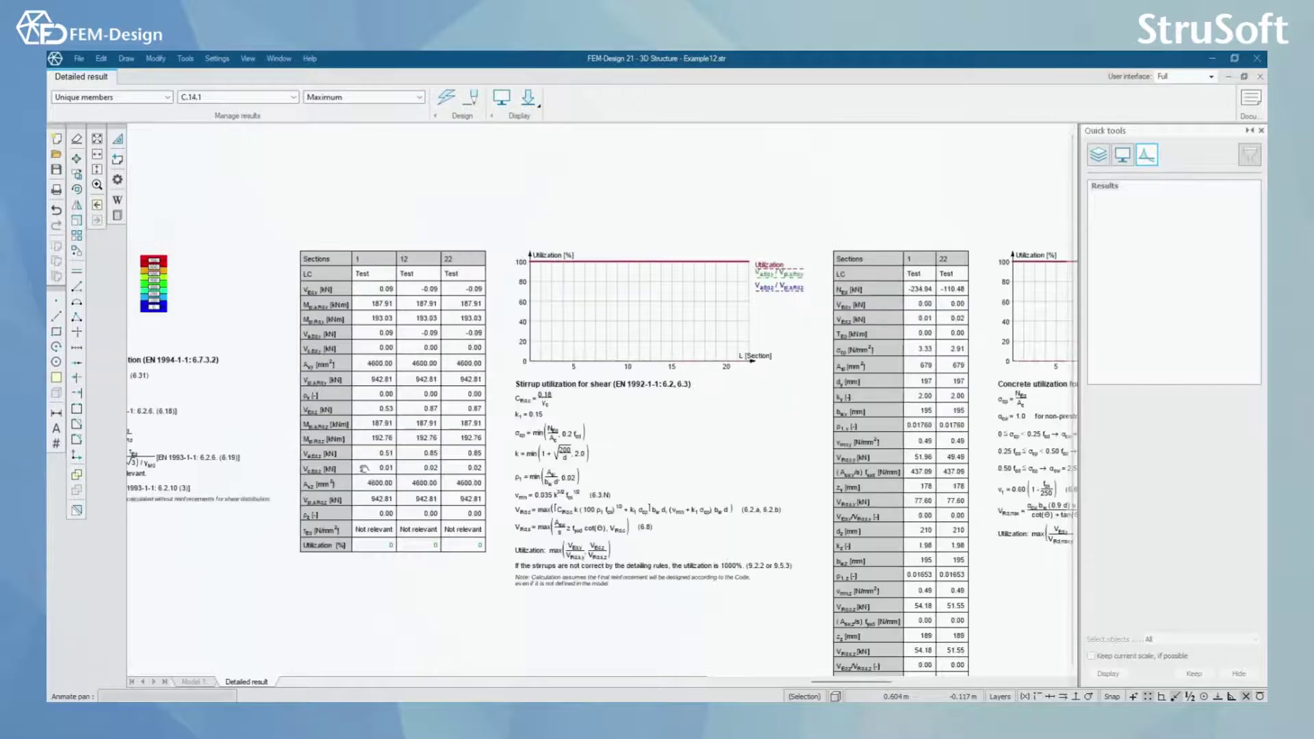
pyautogui.click(1261, 77)
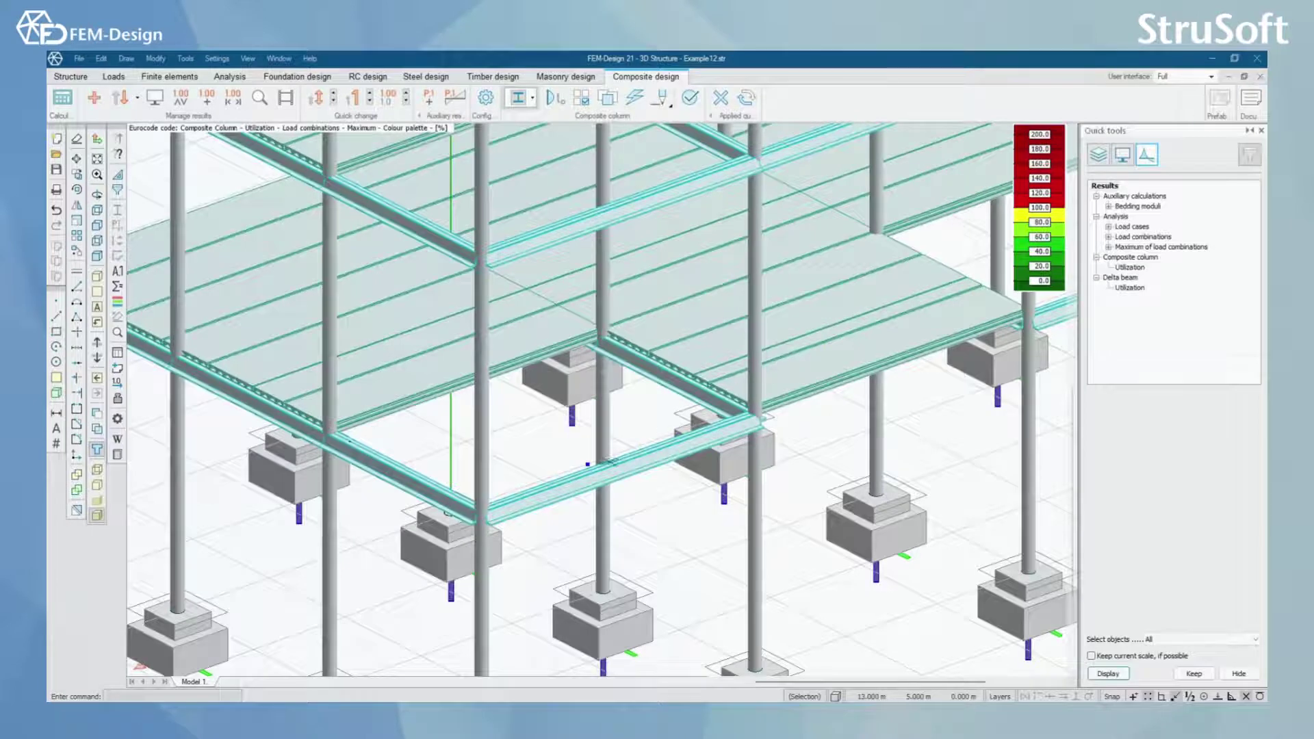
# Switch to Delta beam design and confirm 0.500 m maximal calculated-section spacing on a picked delta beam
pyautogui.click(533, 97)
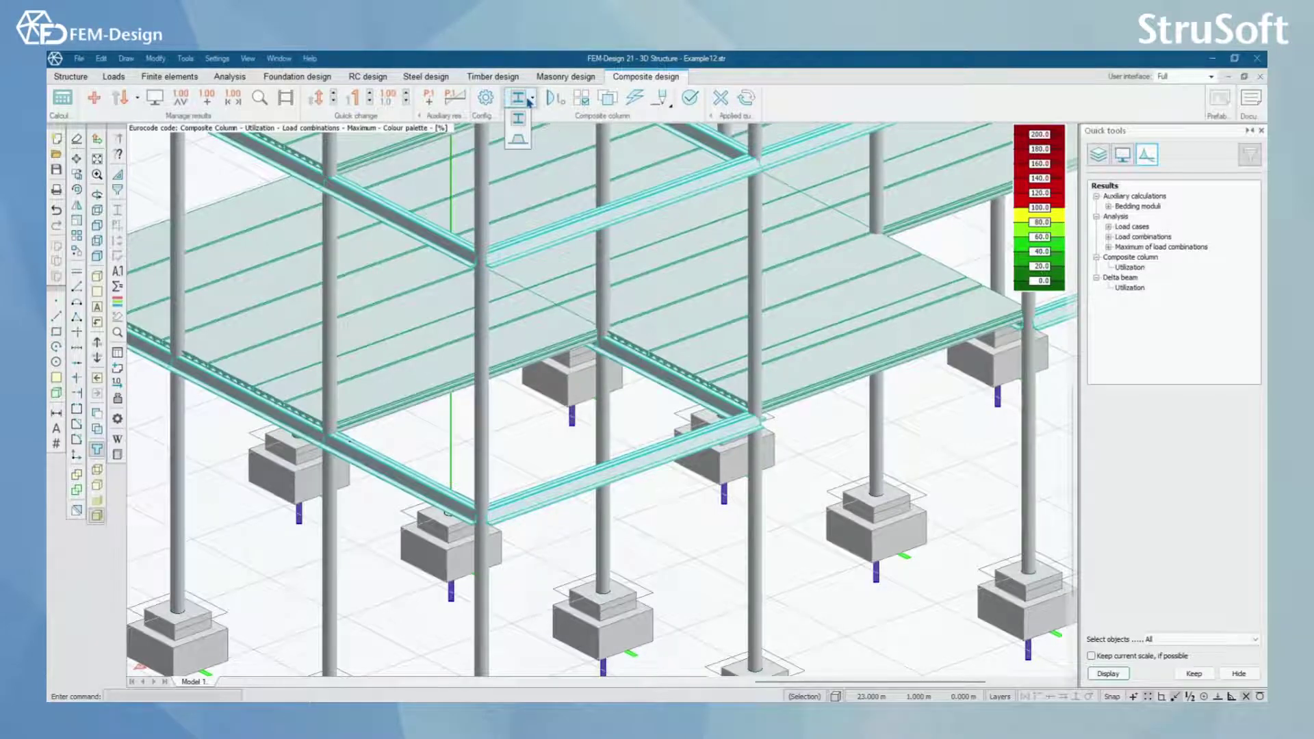
pyautogui.click(518, 140)
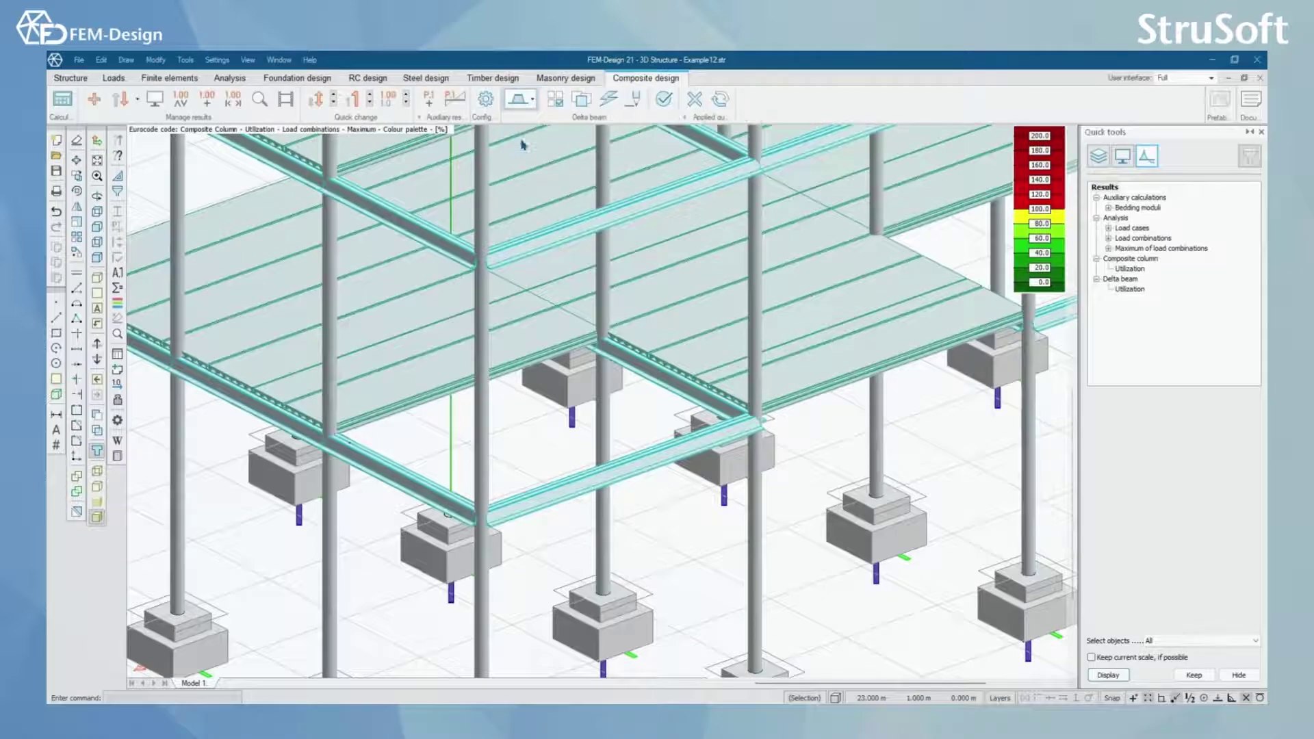
pyautogui.click(553, 101)
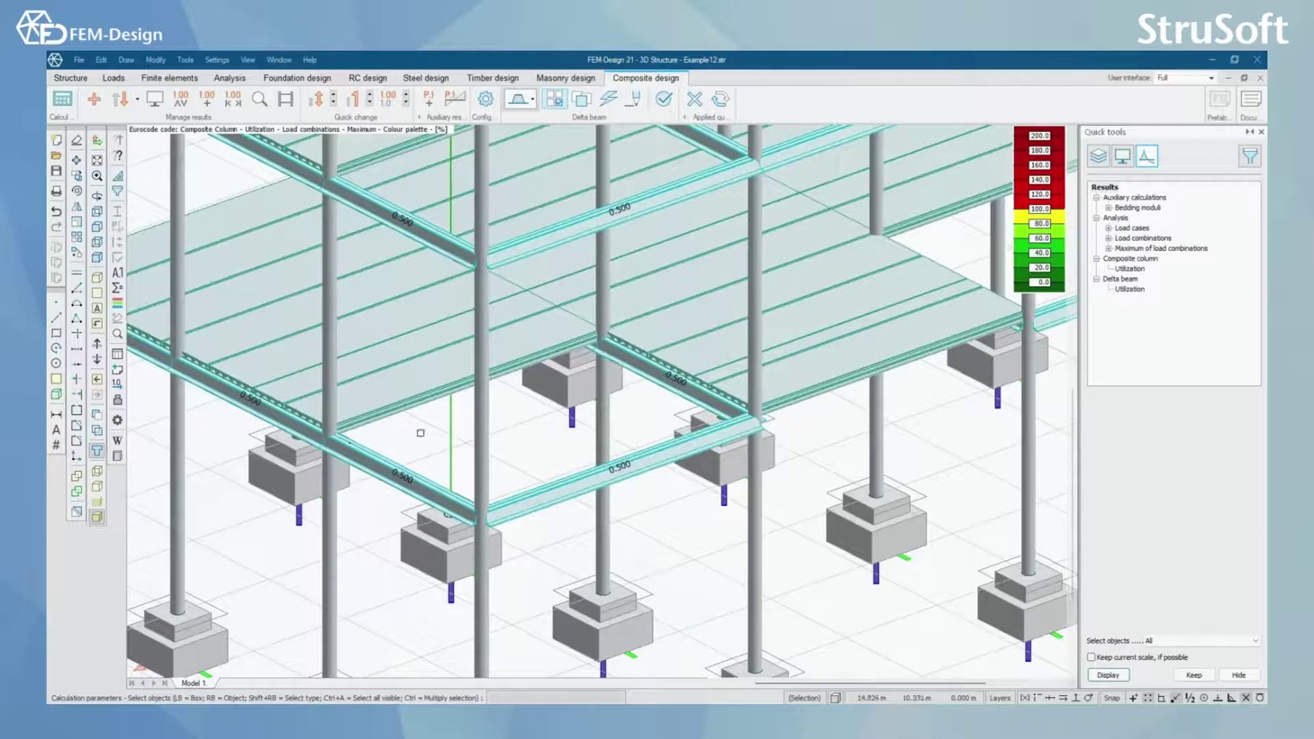
pyautogui.scroll(3, 421, 432)
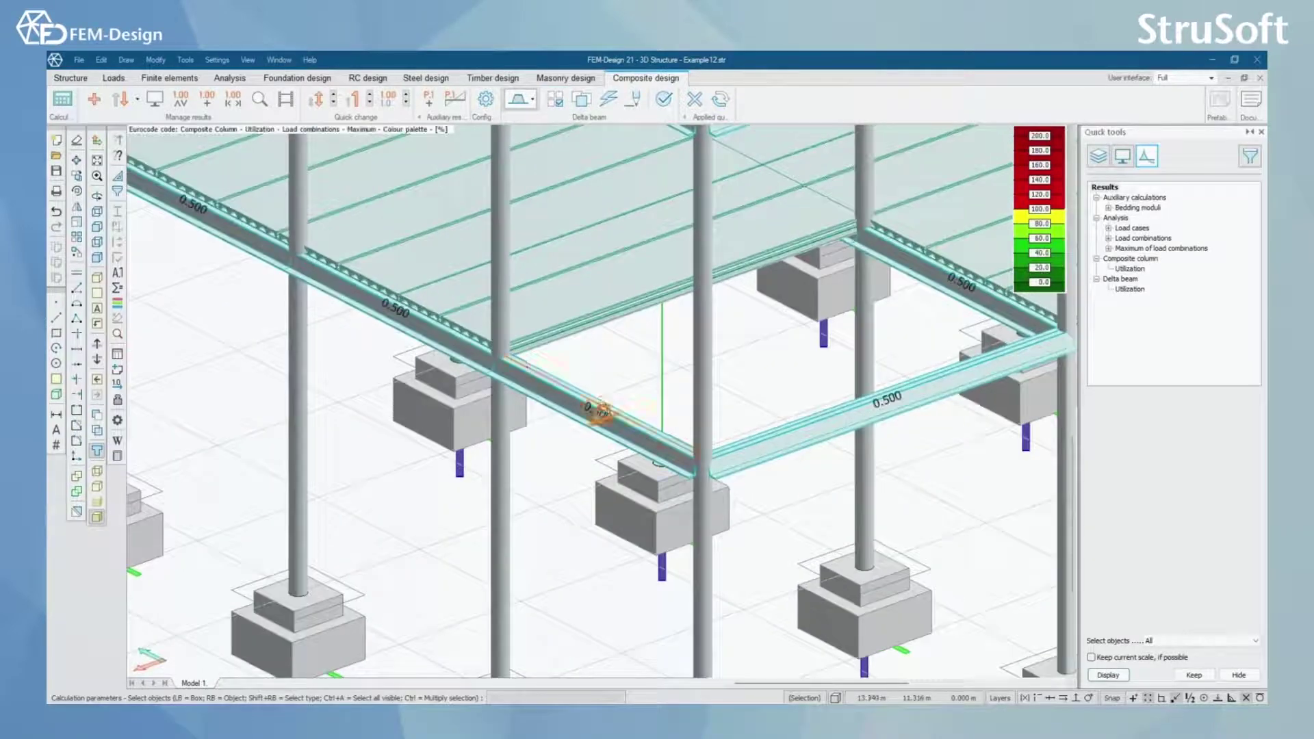
pyautogui.click(601, 410)
pyautogui.moveTo(643, 292); pyautogui.dragTo(553, 168)
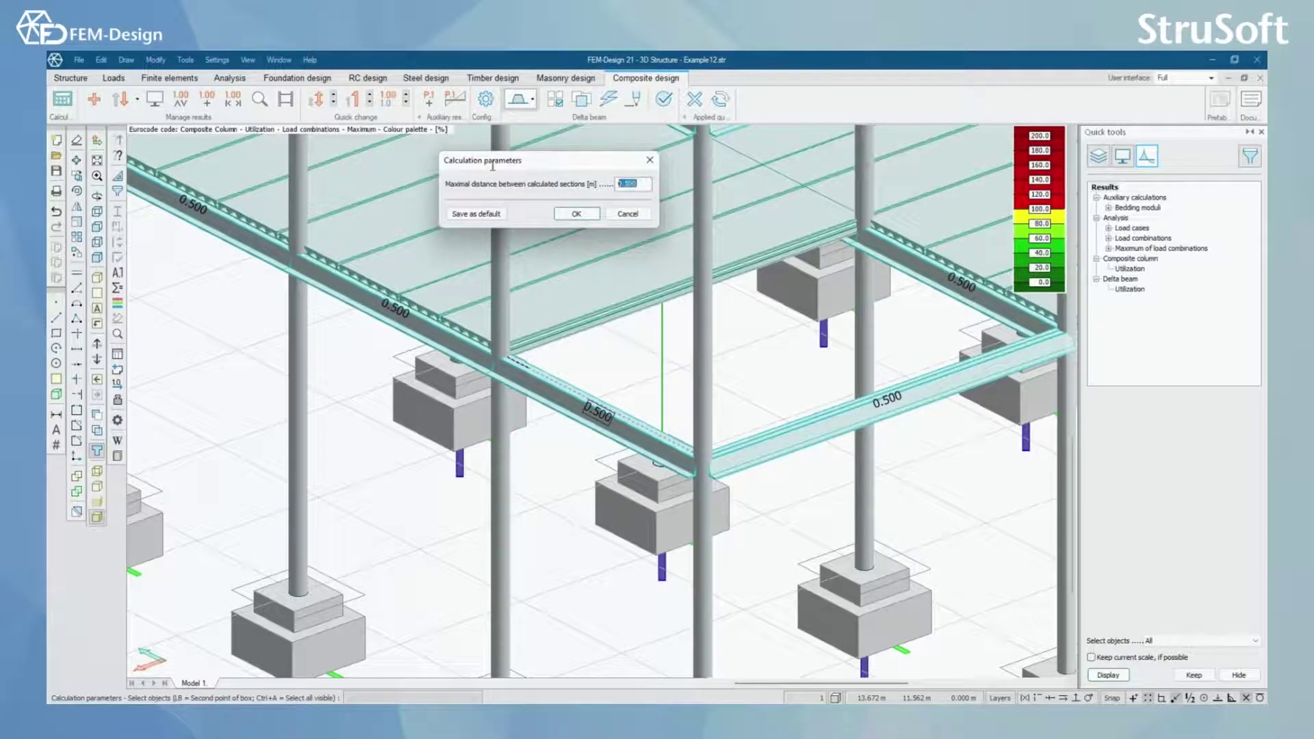
pyautogui.click(587, 216)
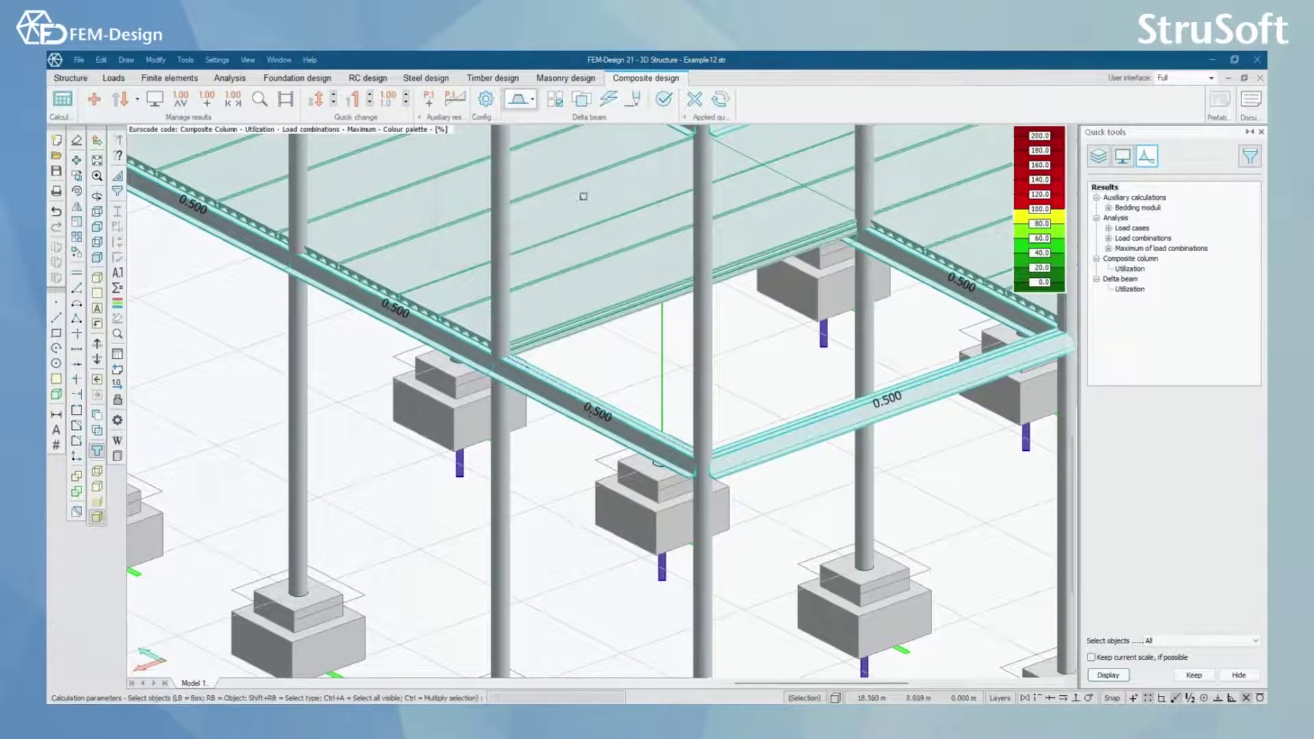
# Run Auto design on the delta beams, reviewing and closing the bar design parameters
pyautogui.click(606, 97)
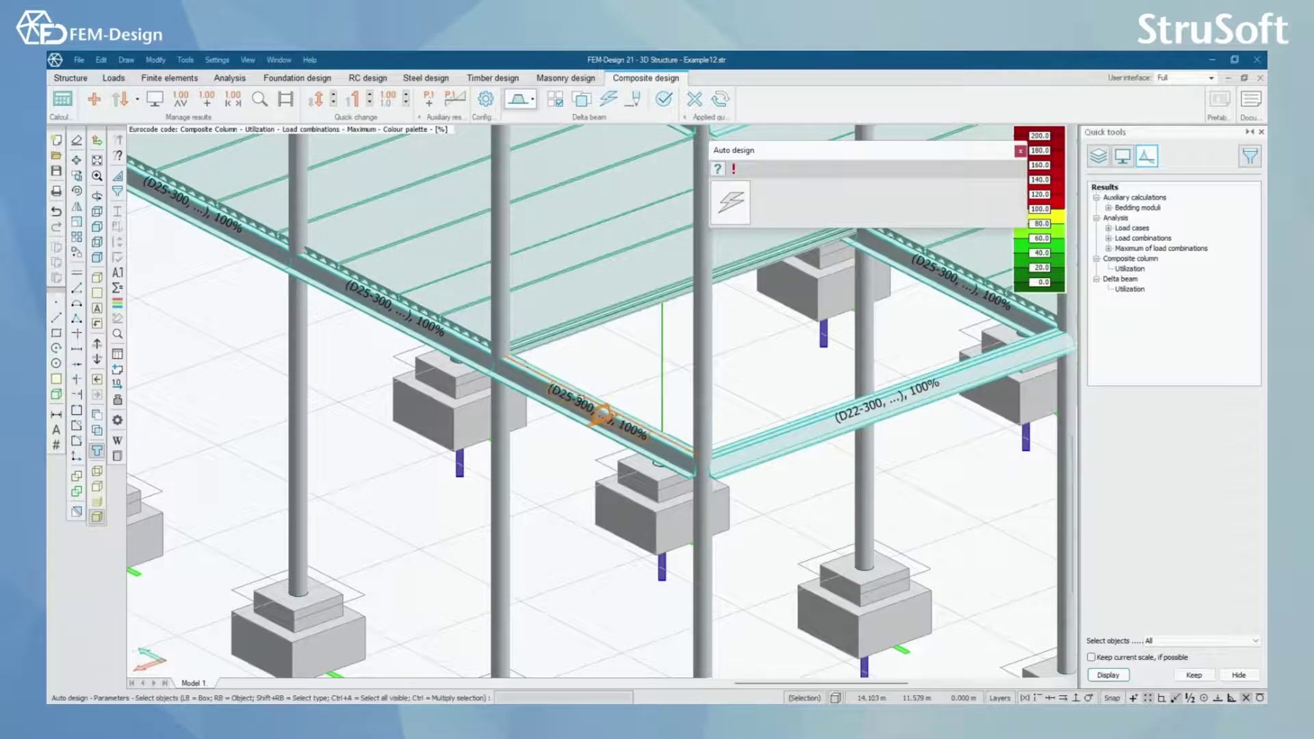
pyautogui.doubleClick(588, 399)
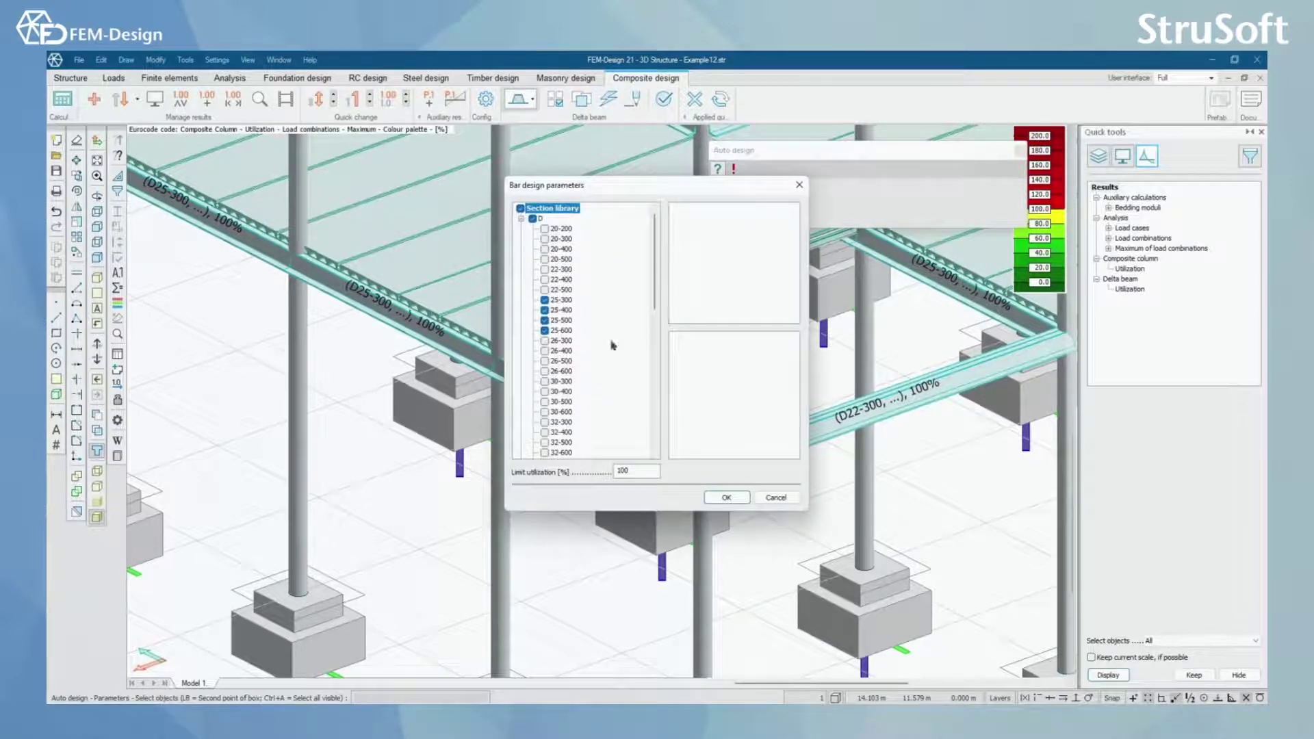
pyautogui.click(806, 192)
pyautogui.click(1019, 150)
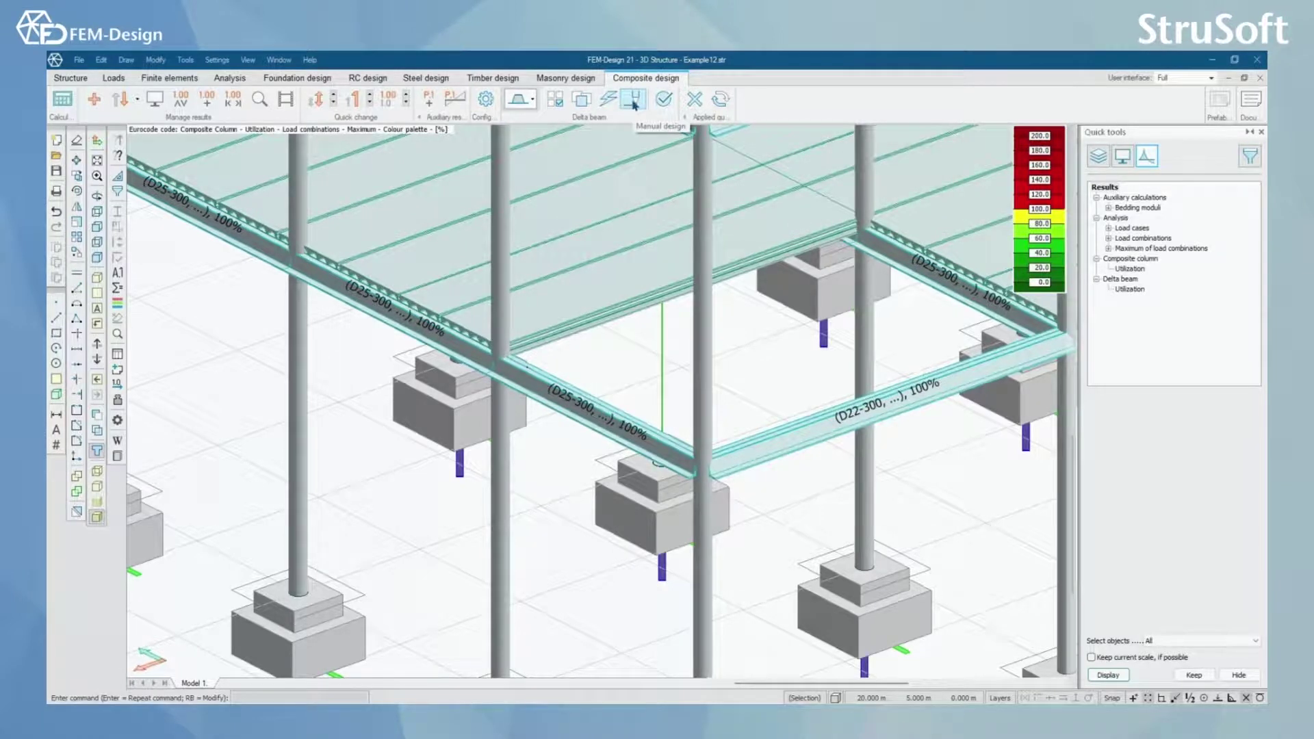
# Check D20-300 delta beams B.1.1 and B.23.1, both at 19% maximum utilization
pyautogui.click(663, 102)
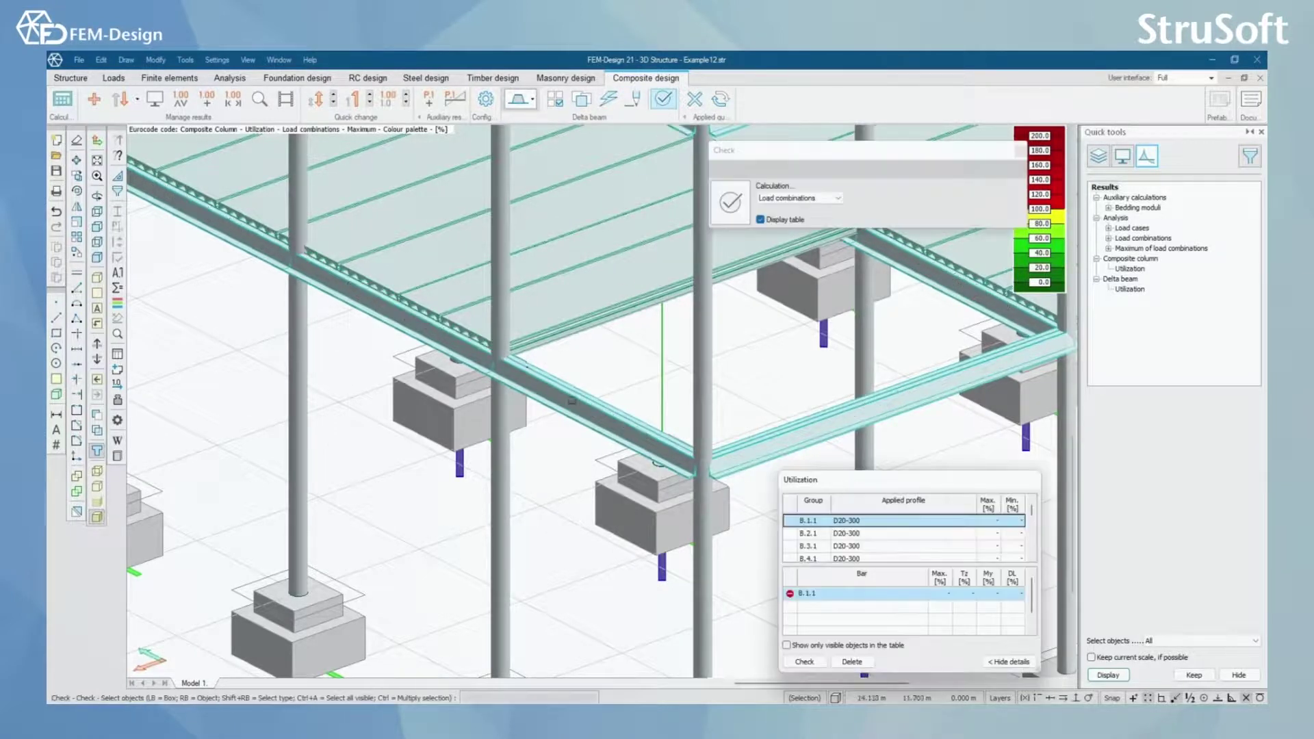
pyautogui.scroll(-1, 584, 409)
pyautogui.moveTo(575, 411); pyautogui.dragTo(580, 409, button='middle')
pyautogui.click(438, 335)
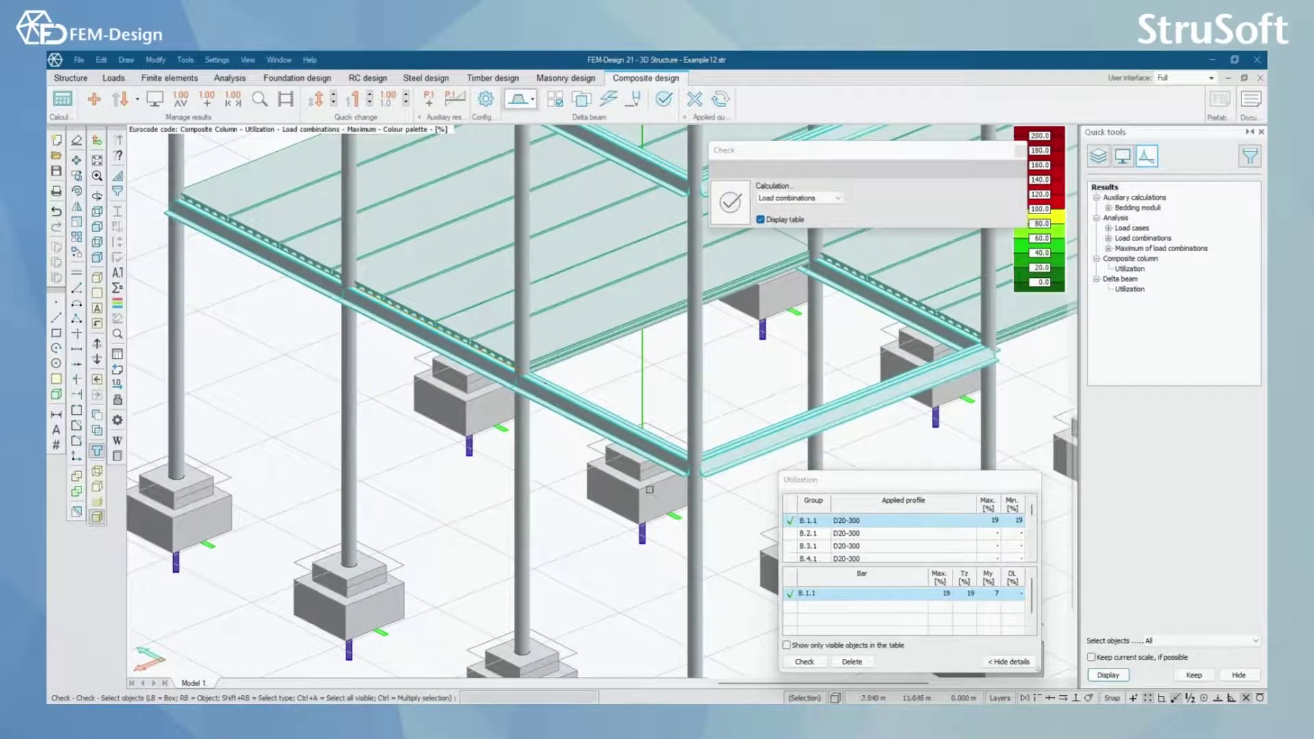
pyautogui.rightClick(281, 251)
pyautogui.moveTo(407, 338); pyautogui.dragTo(511, 382, button='middle')
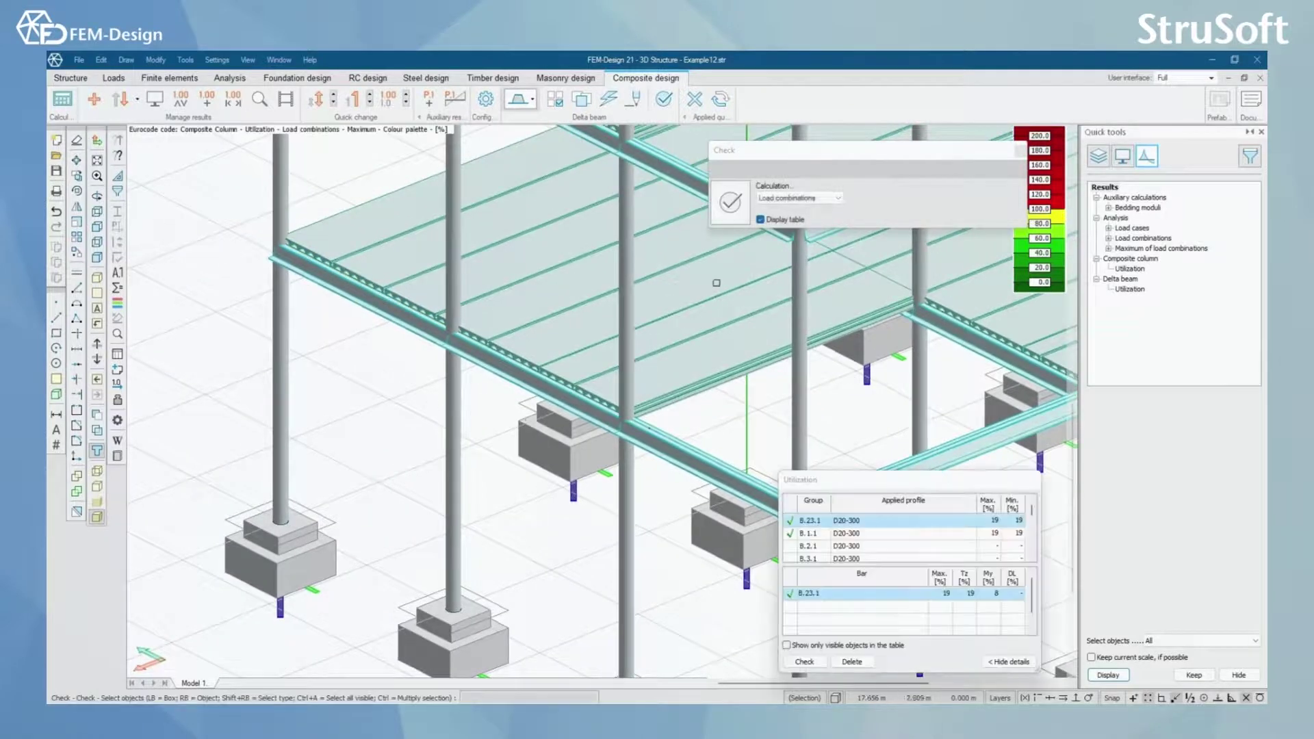
pyautogui.scroll(-3, 480, 401)
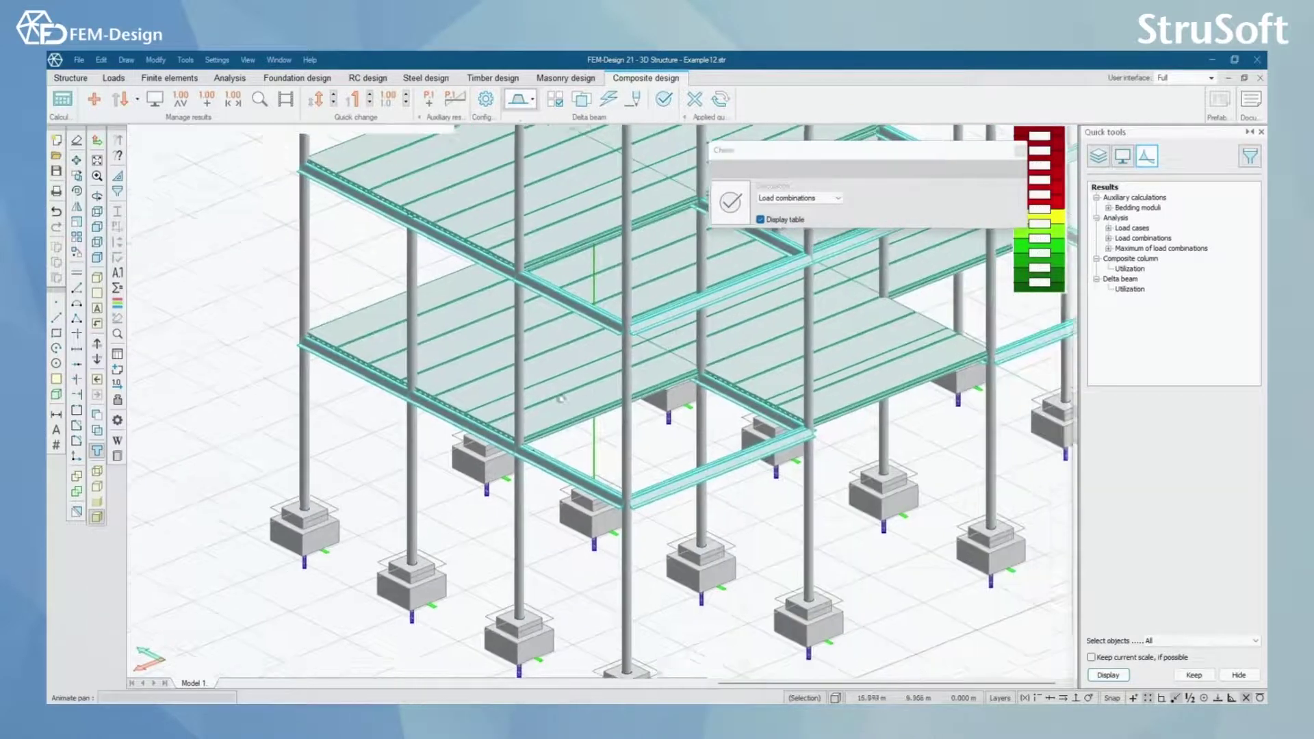
# Show delta beam utilization for the Maximum of load combinations and view the whole building
pyautogui.click(1130, 289)
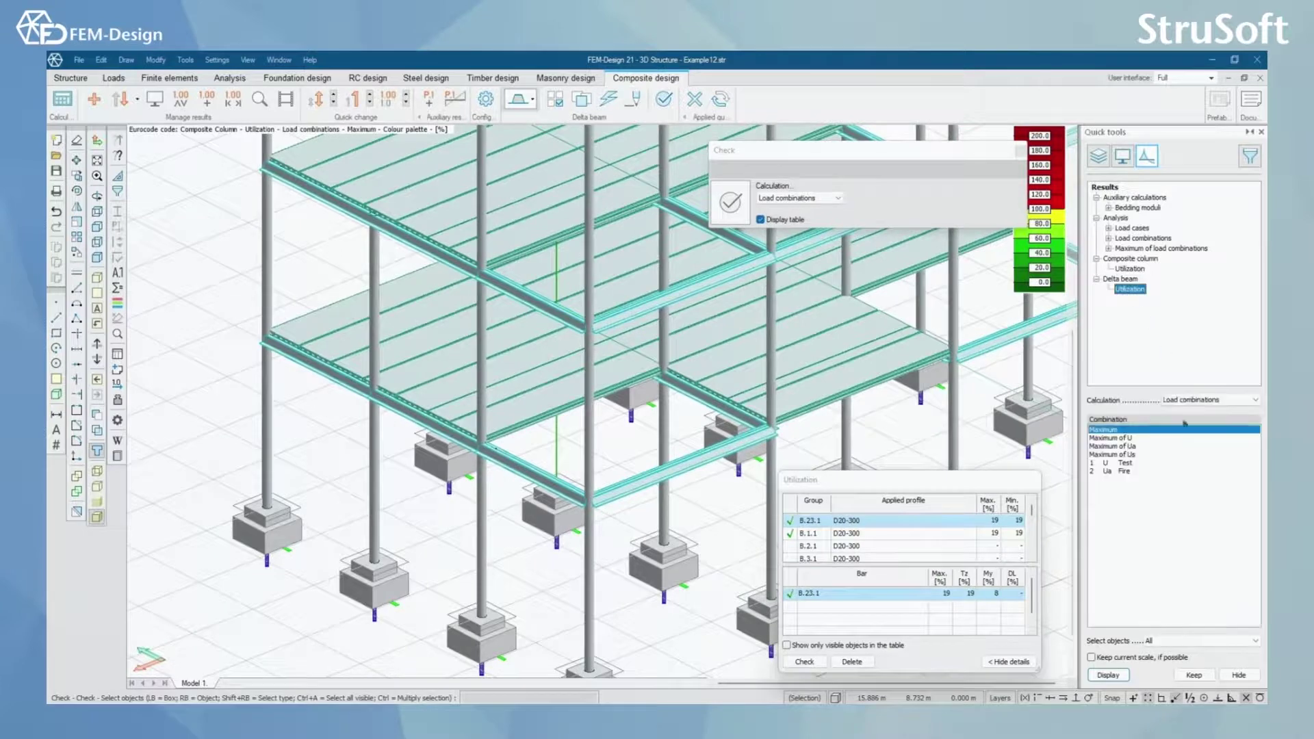
pyautogui.click(1108, 676)
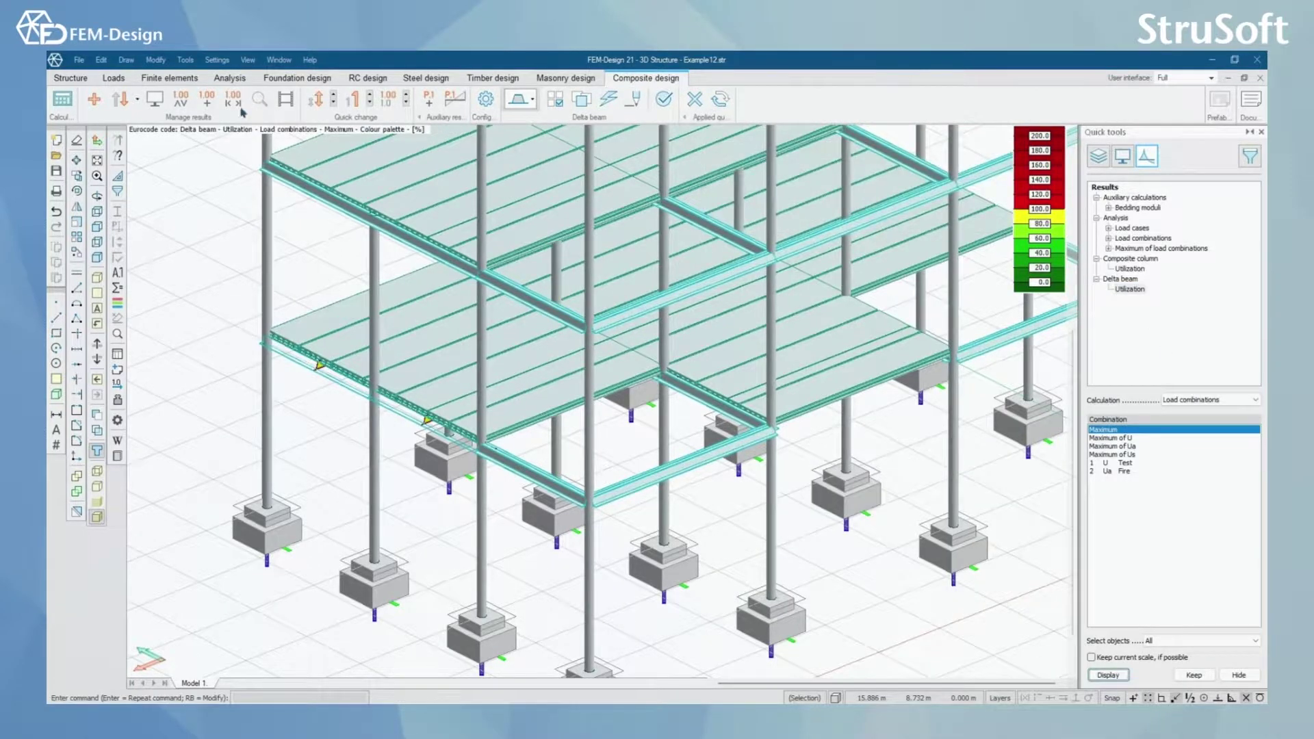
pyautogui.scroll(3, 446, 433)
pyautogui.keyDown('alt'); pyautogui.moveTo(438, 421); pyautogui.dragTo(410, 380, button='middle'); pyautogui.keyUp('alt')
pyautogui.scroll(-1, 404, 378)
pyautogui.scroll(-2, 404, 378)
pyautogui.moveTo(449, 315); pyautogui.dragTo(613, 407, button='middle')
pyautogui.scroll(-2, 602, 406)
pyautogui.moveTo(657, 521); pyautogui.dragTo(613, 506, button='middle')
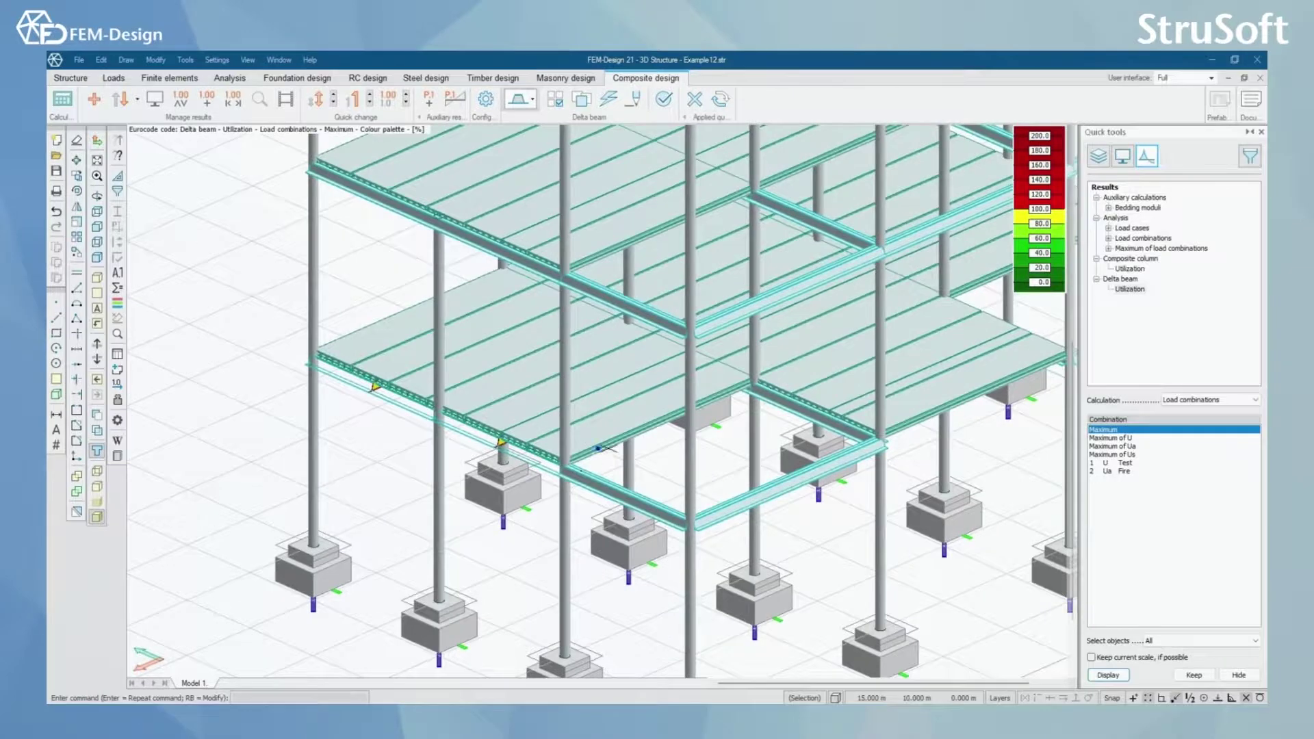
pyautogui.scroll(-1, 609, 483)
pyautogui.moveTo(651, 433); pyautogui.dragTo(594, 459, button='middle')
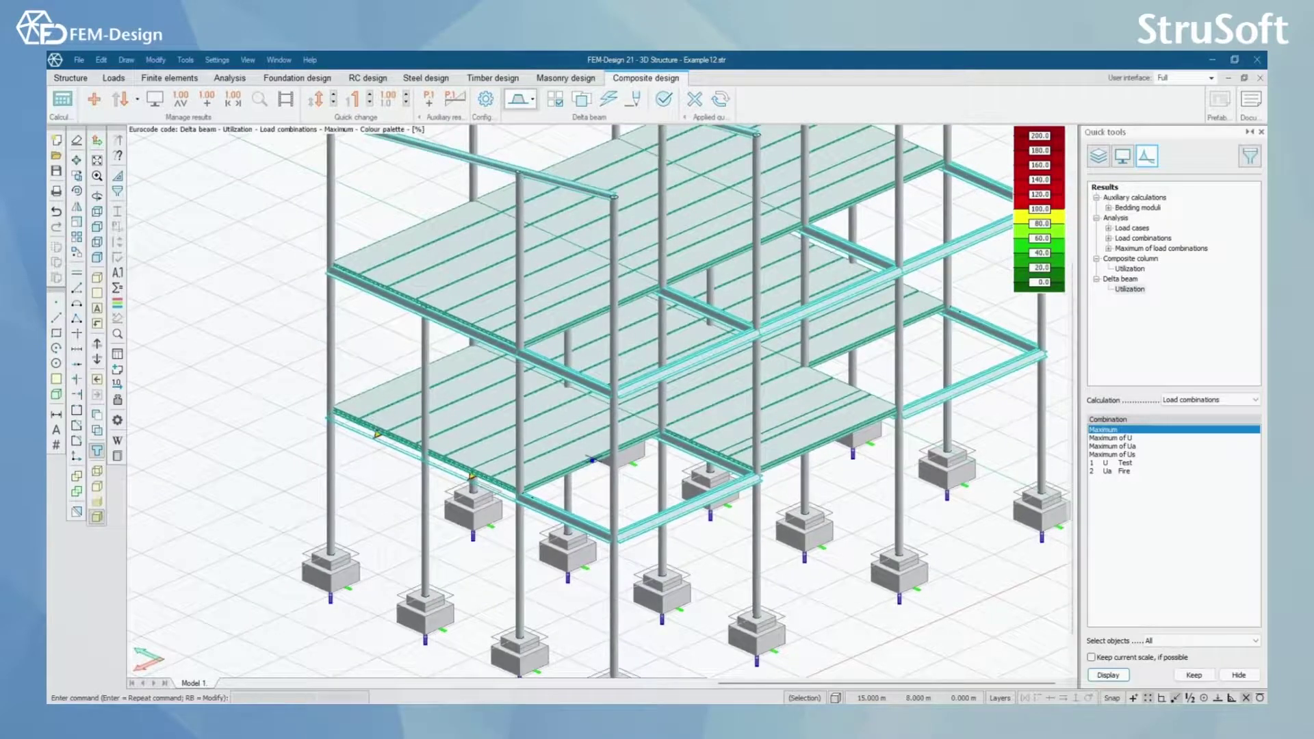
pyautogui.moveTo(592, 460)
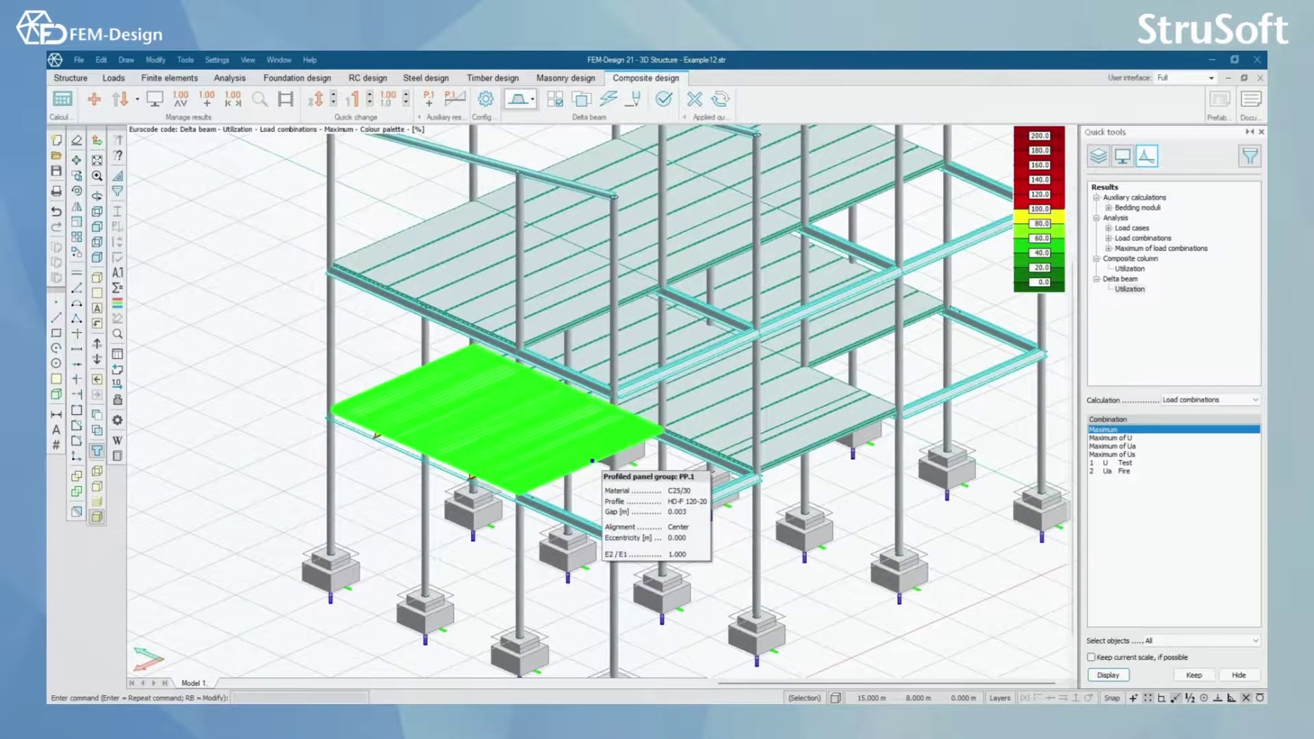